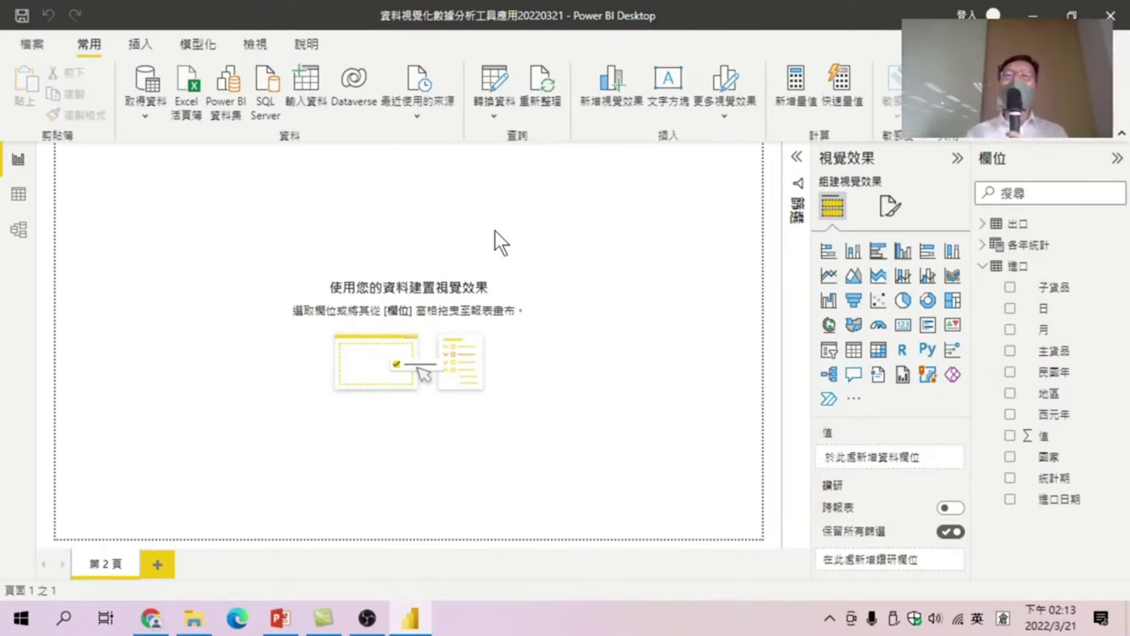
- Rename the second page to 進口分析儀表板 and switch to the 檢視 ribbon
{"action": "double_click", "coordinate": [102, 563]}
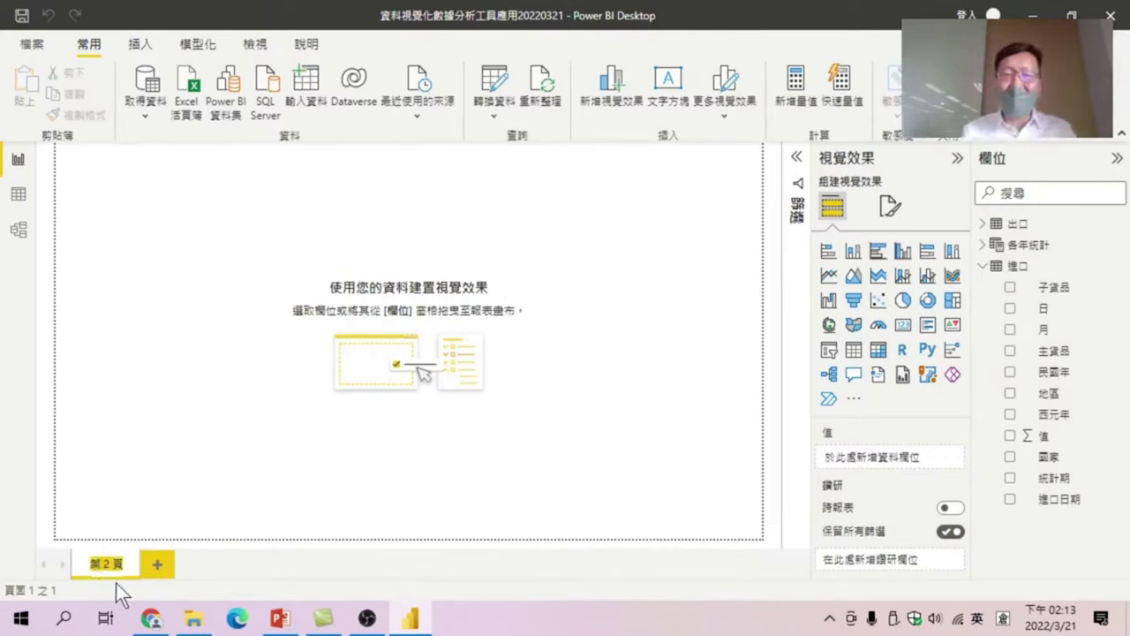
{"action": "type", "text": "商分"}
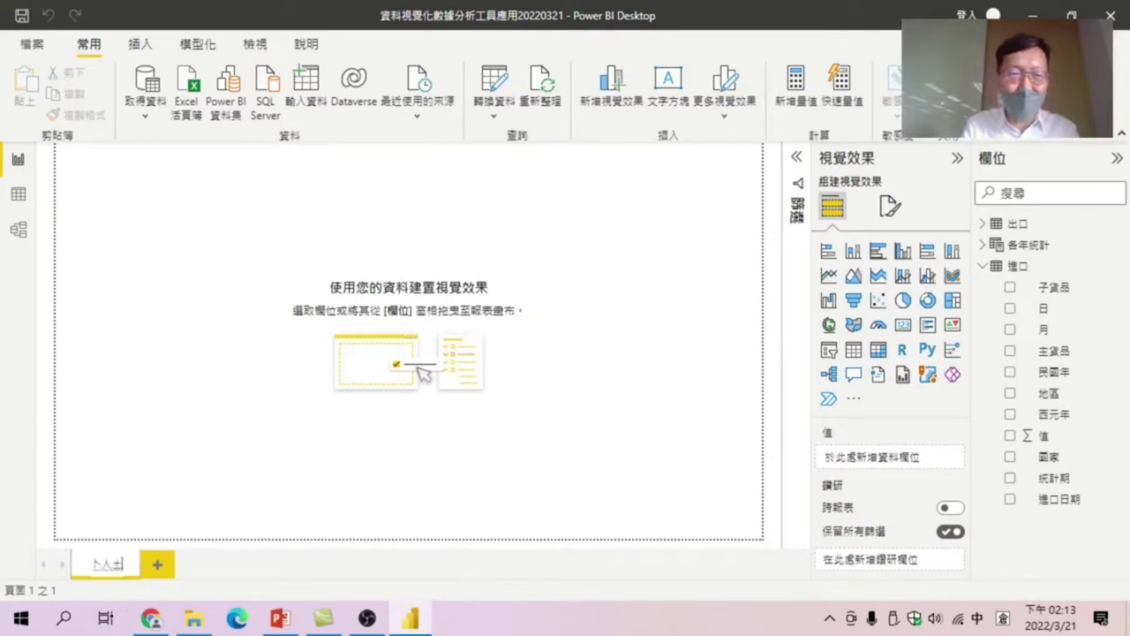
{"action": "type", "text": "析"}
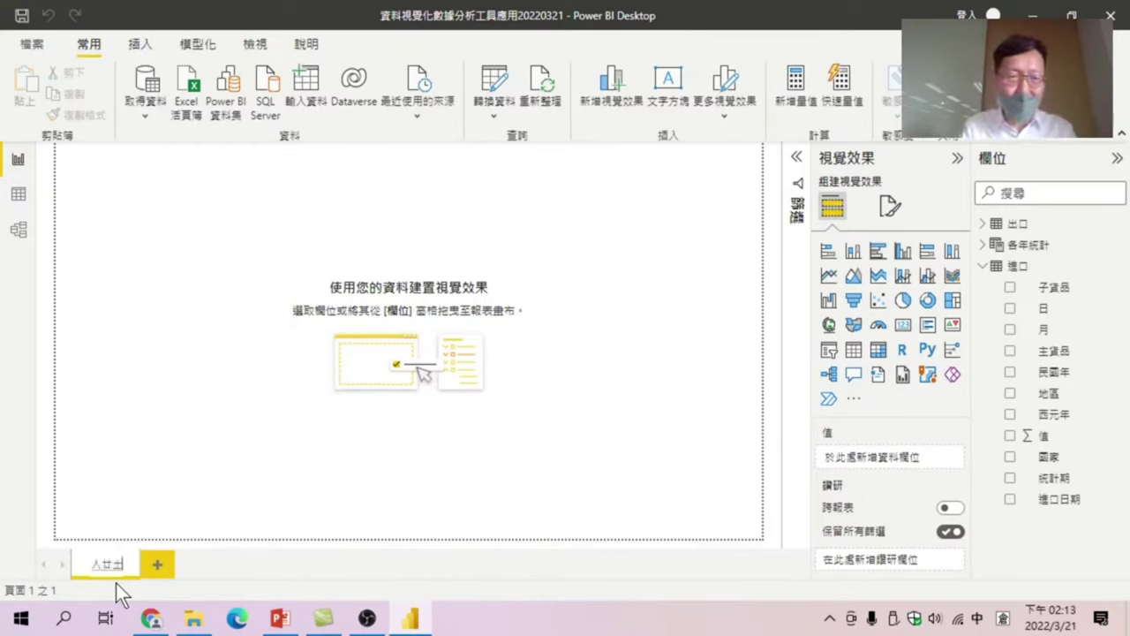
{"action": "type", "text": "儀表板"}
{"action": "key", "text": "Return"}
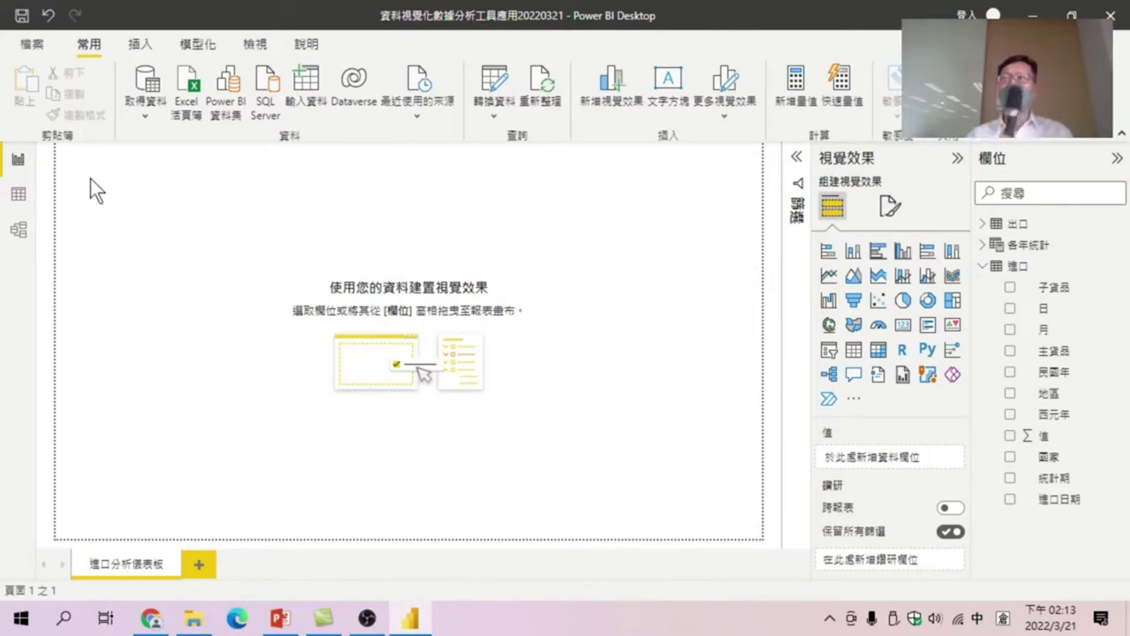
{"action": "left_click", "coordinate": [244, 37]}
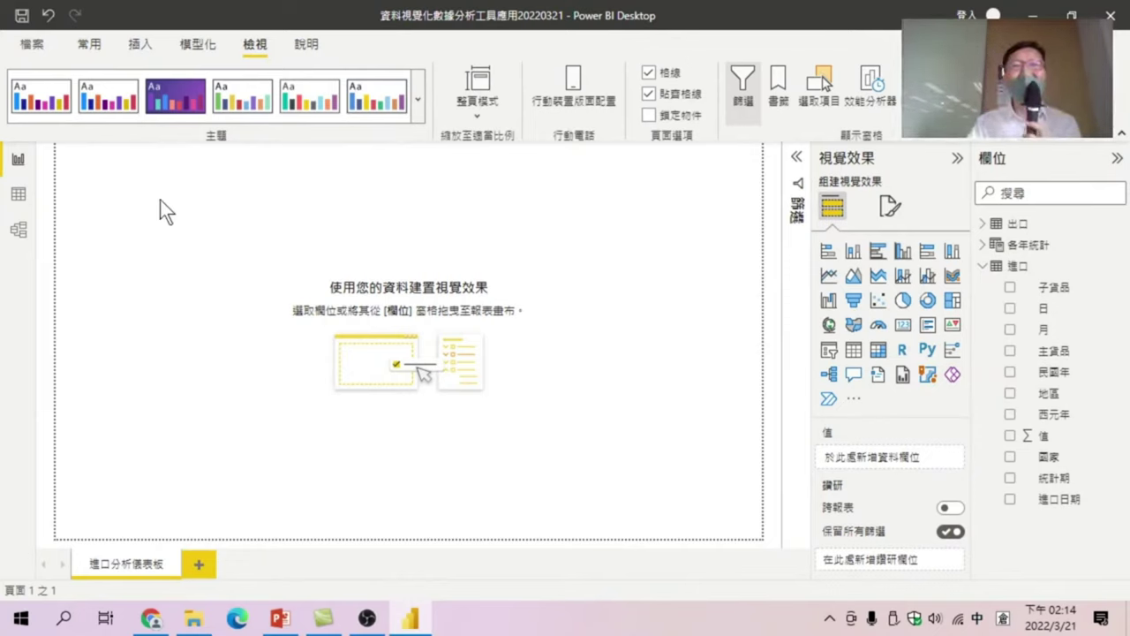
- Insert a text box holding the title 進口分析儀表板 and select its text
{"action": "left_click", "coordinate": [139, 44]}
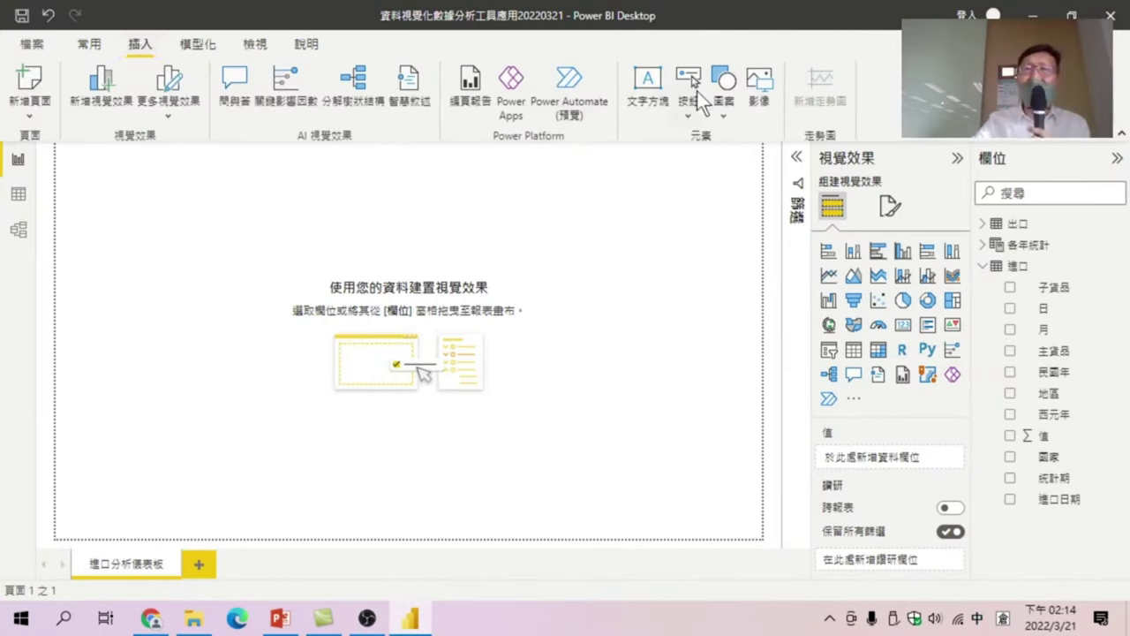
{"action": "left_click", "coordinate": [647, 84]}
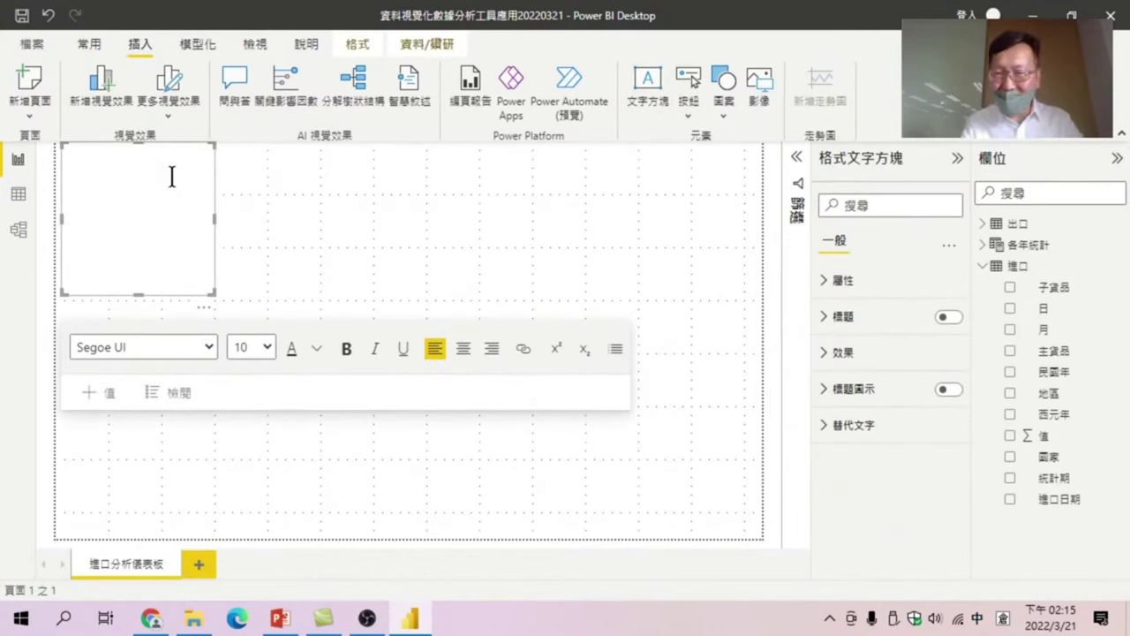
{"action": "type", "text": "進口"}
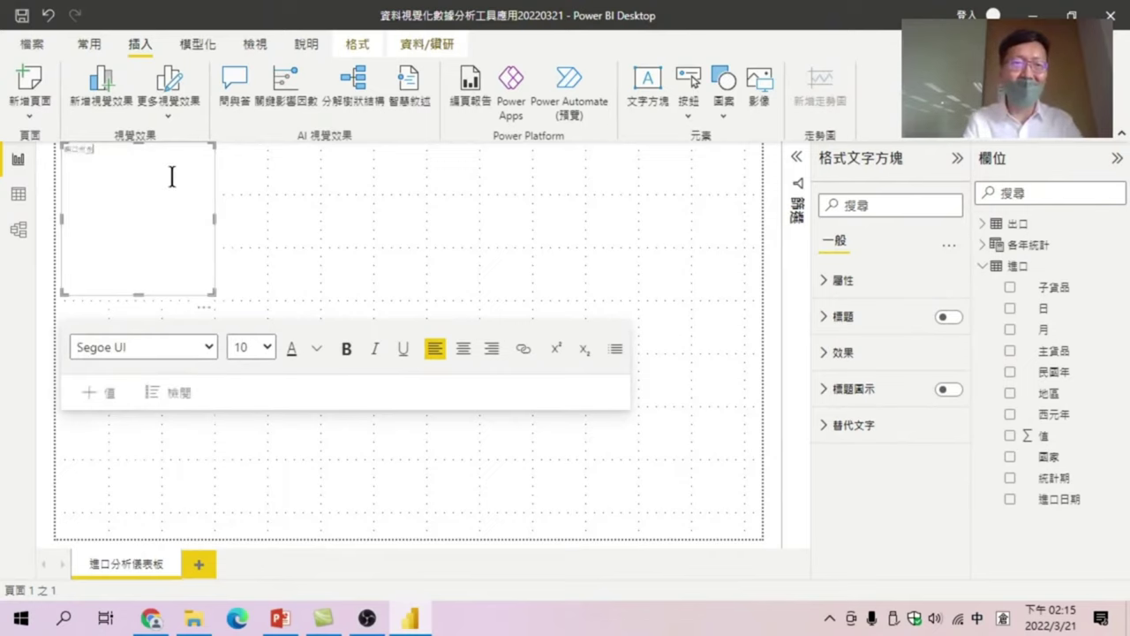
{"action": "type", "text": "分析儀表板"}
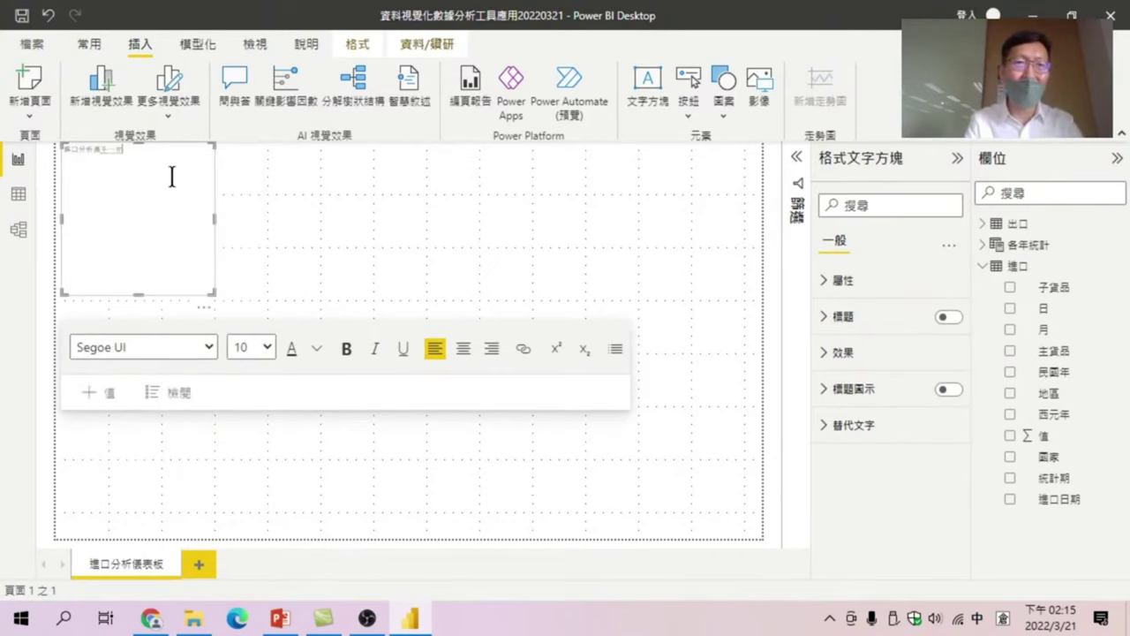
{"action": "type", "text": "橋"}
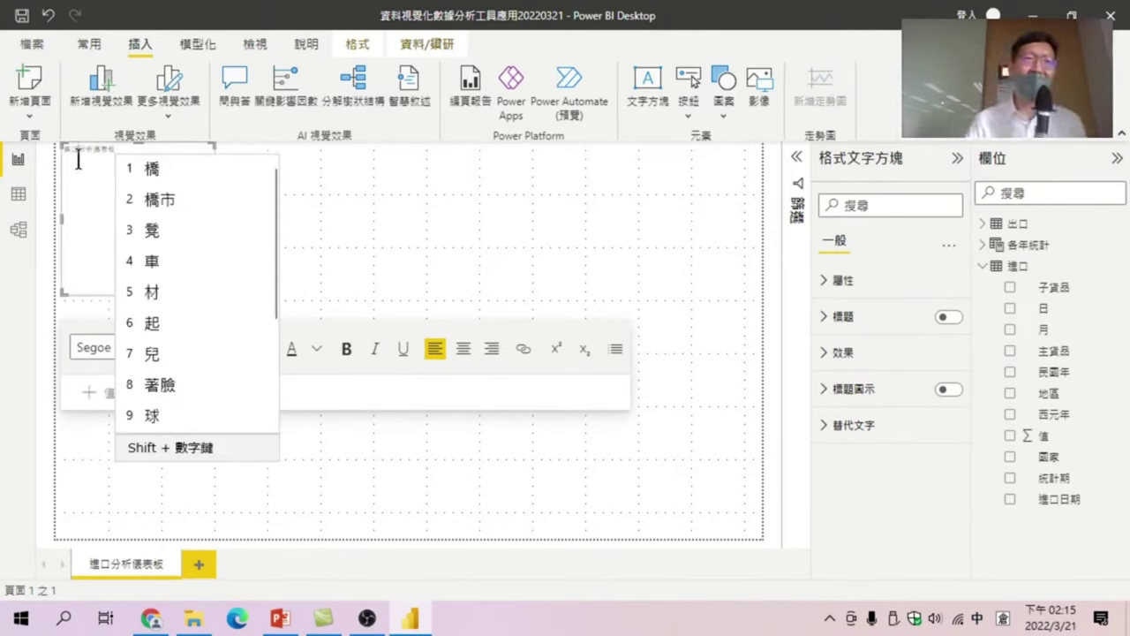
{"action": "left_click_drag", "start_coordinate": [63, 156], "coordinate": [124, 156]}
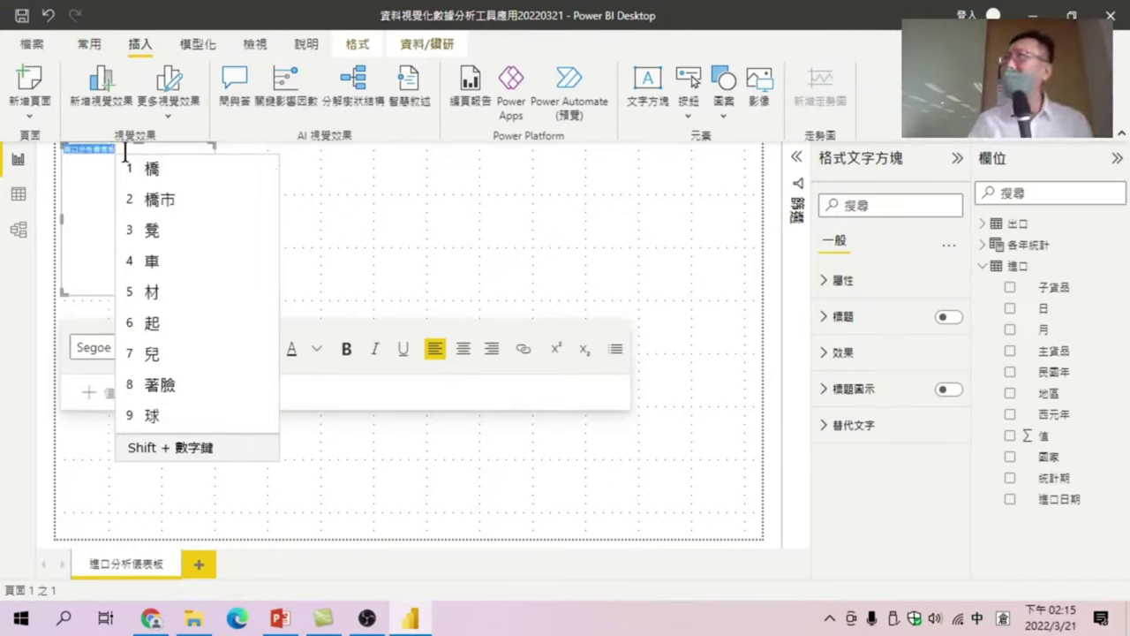
{"action": "key", "text": "Escape"}
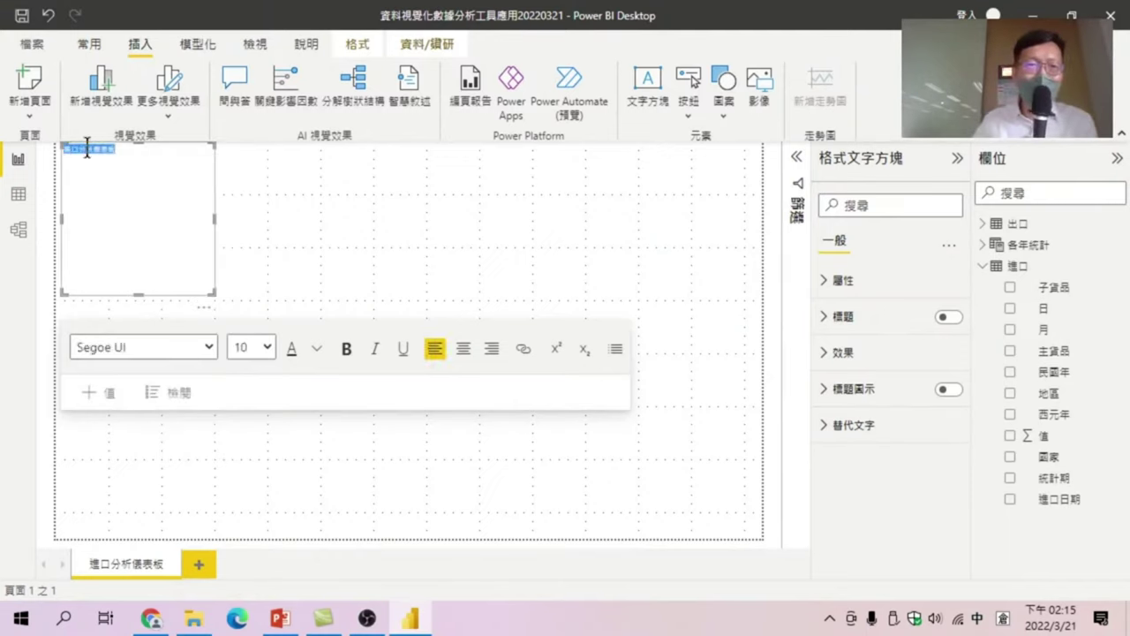
- Format the title text as bold, dark-blue Arial Black at size 24
{"action": "left_click", "coordinate": [209, 347]}
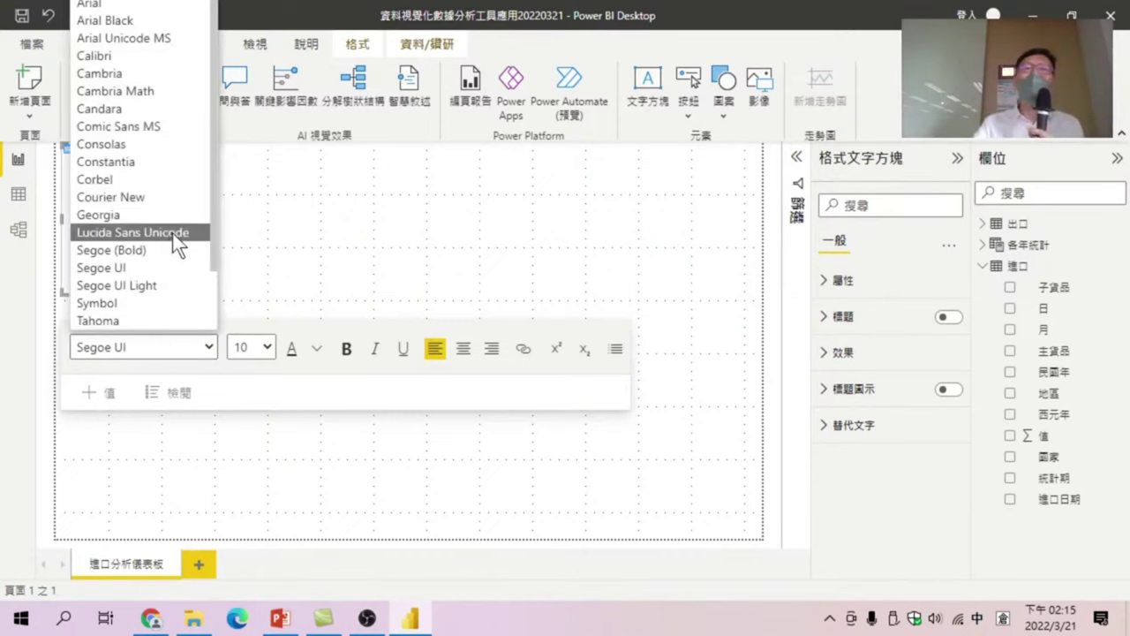
{"action": "left_click", "coordinate": [129, 20]}
{"action": "left_click", "coordinate": [267, 347]}
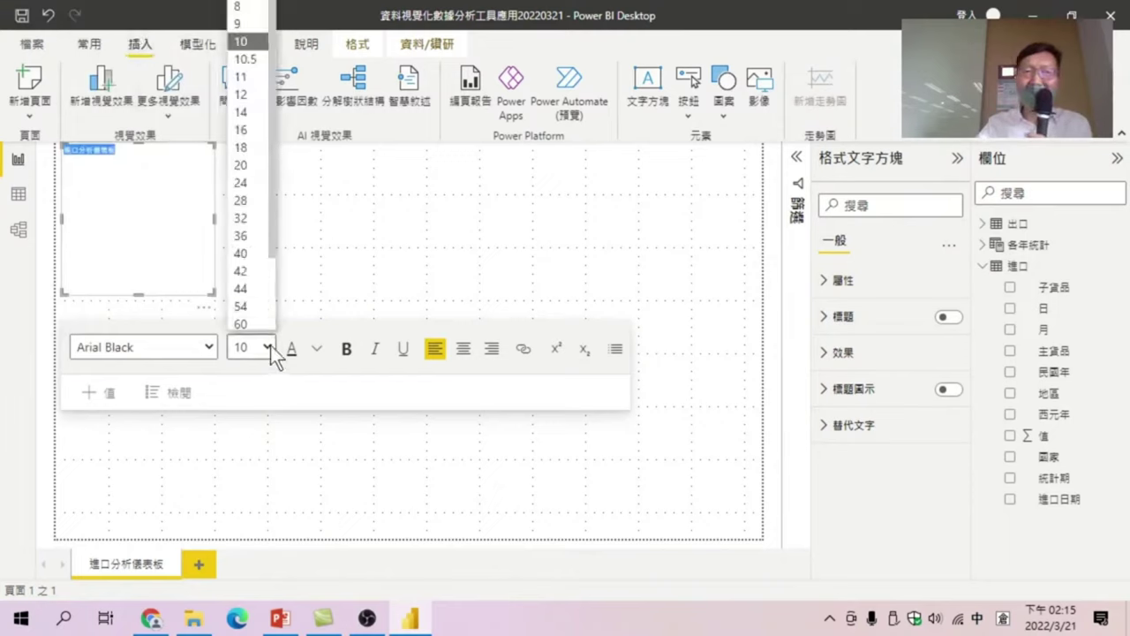
{"action": "left_click", "coordinate": [241, 181]}
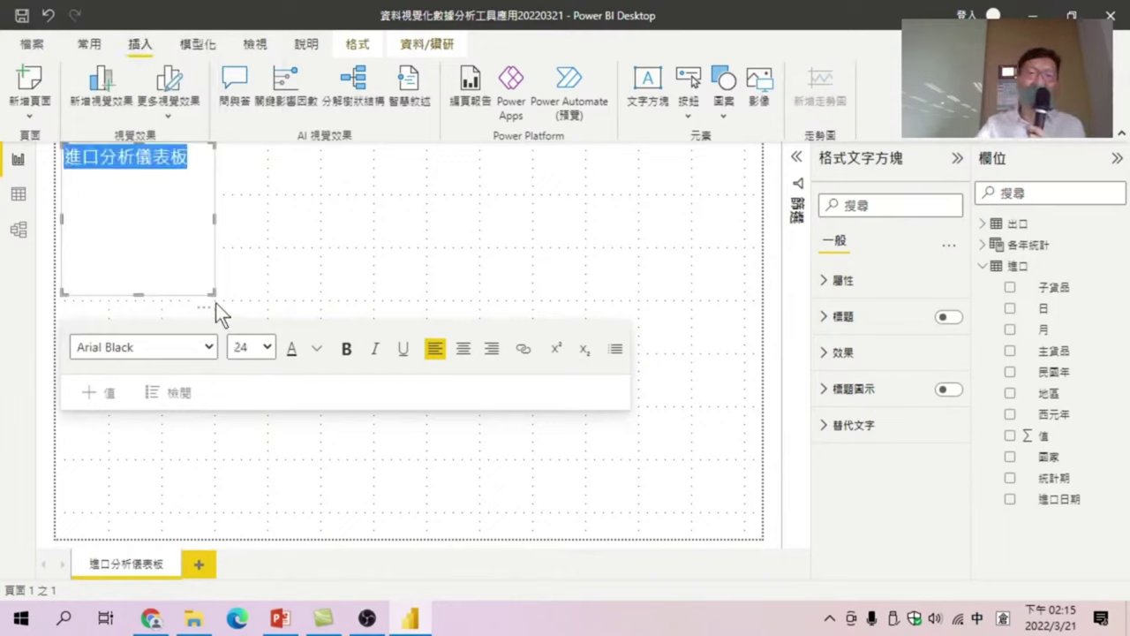
{"action": "left_click", "coordinate": [315, 353]}
{"action": "left_click", "coordinate": [410, 70]}
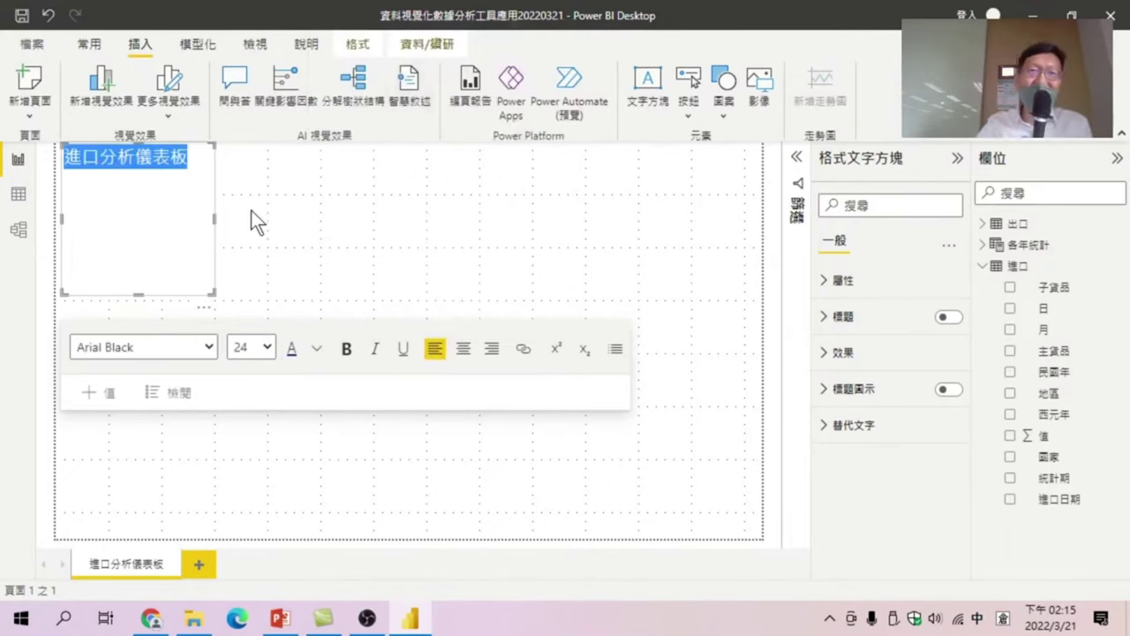
{"action": "left_click", "coordinate": [182, 232]}
{"action": "left_click_drag", "start_coordinate": [190, 157], "coordinate": [43, 162]}
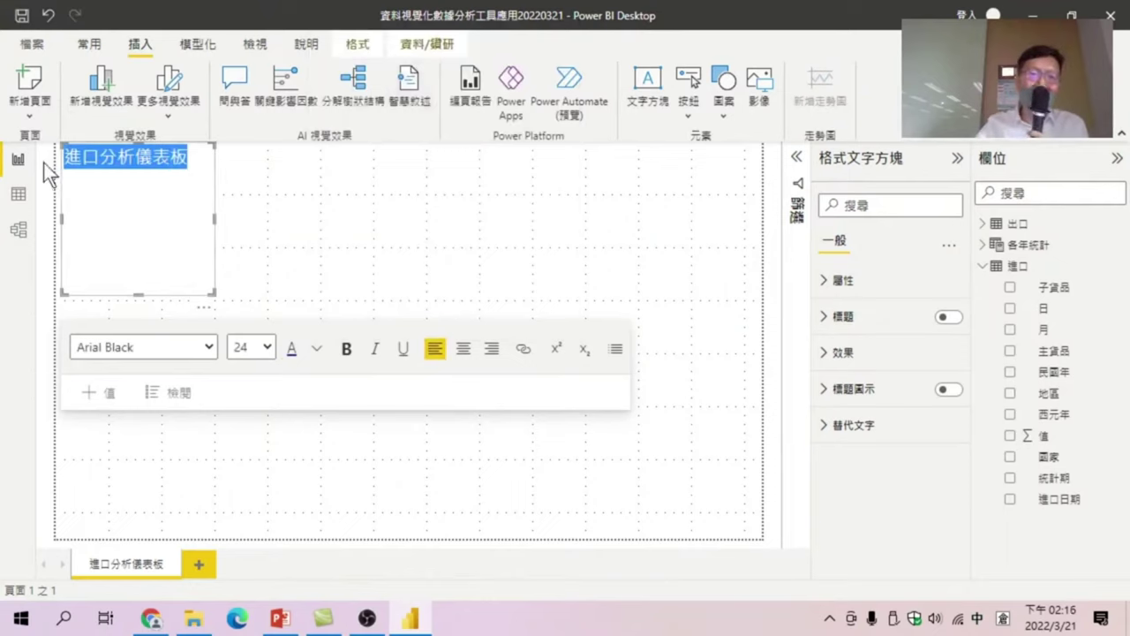
{"action": "left_click", "coordinate": [347, 349]}
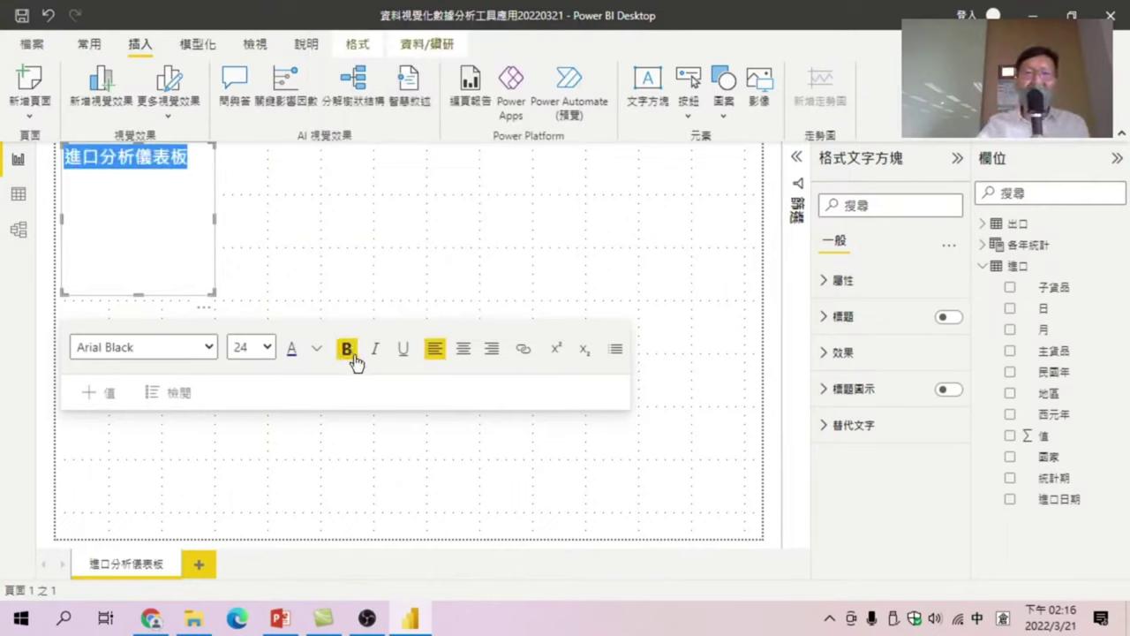
- Reshape the title box to be wide and short, and centre the title in it
{"action": "left_click_drag", "start_coordinate": [216, 287], "coordinate": [265, 191]}
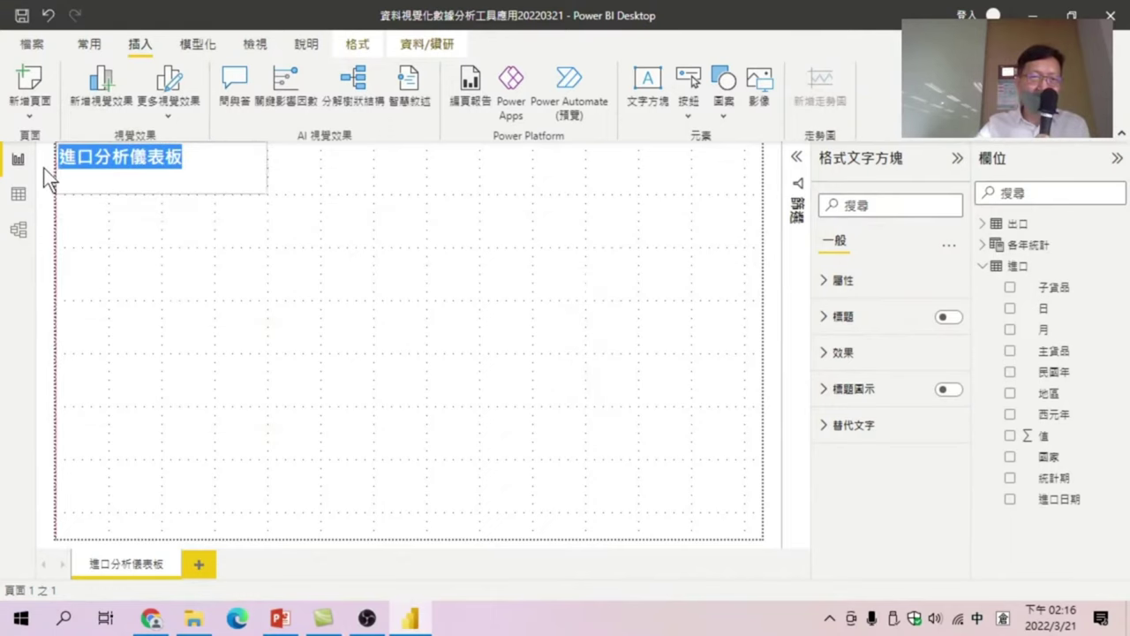
{"action": "left_click_drag", "start_coordinate": [58, 167], "coordinate": [50, 168]}
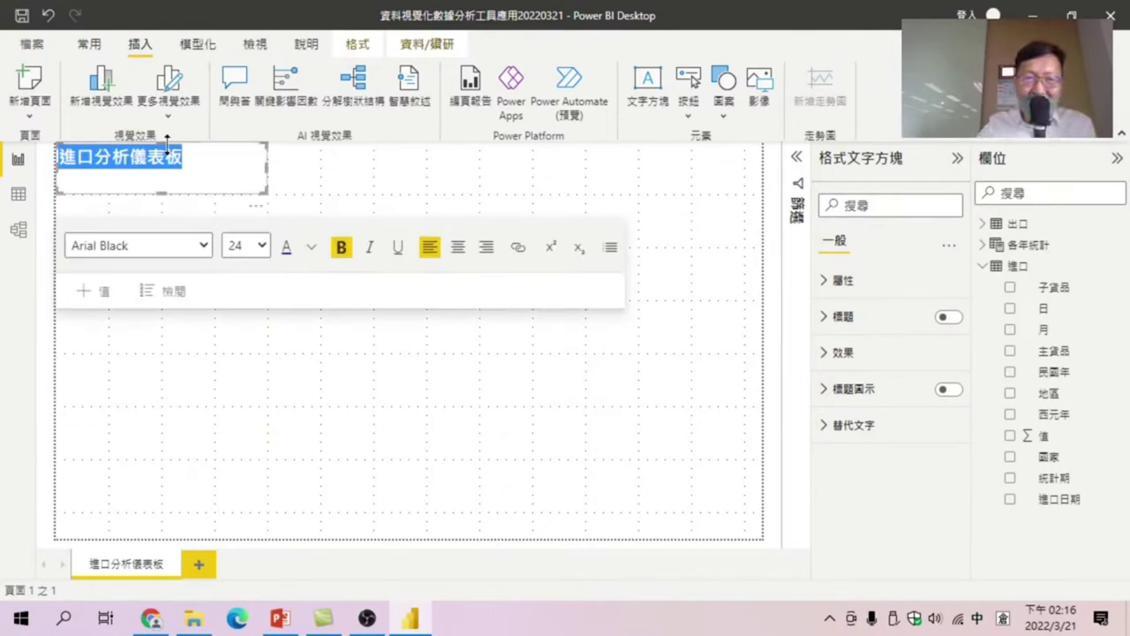
{"action": "left_click", "coordinate": [458, 247]}
{"action": "key", "text": "Left"}
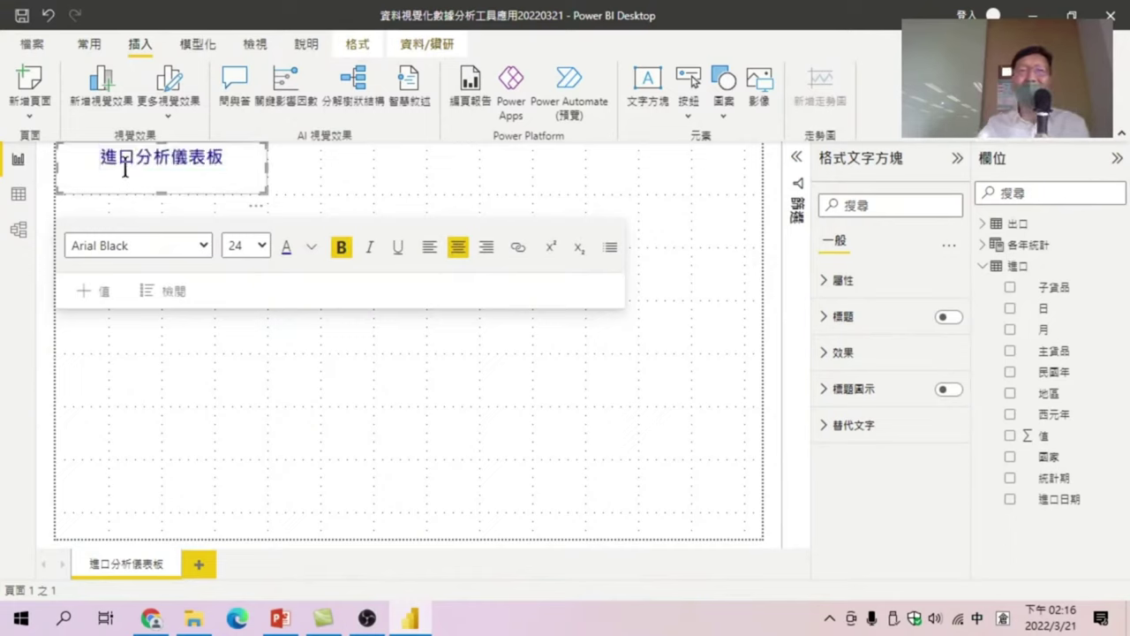
{"action": "key", "text": "End"}
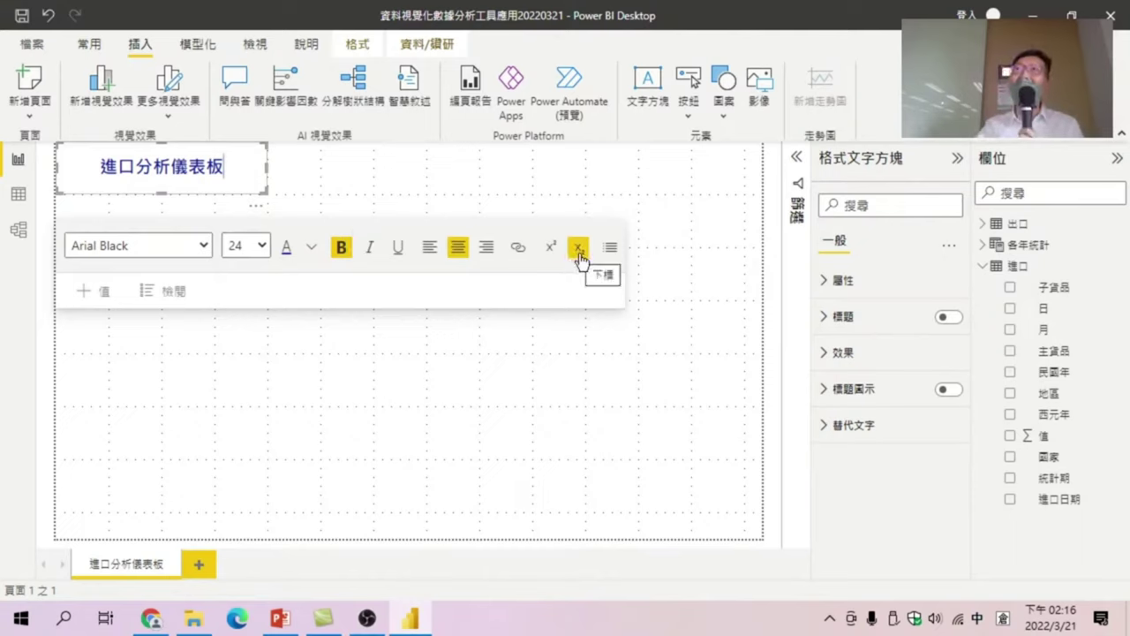
- Give the title box a border and a drop shadow under 效果
{"action": "left_click", "coordinate": [836, 353]}
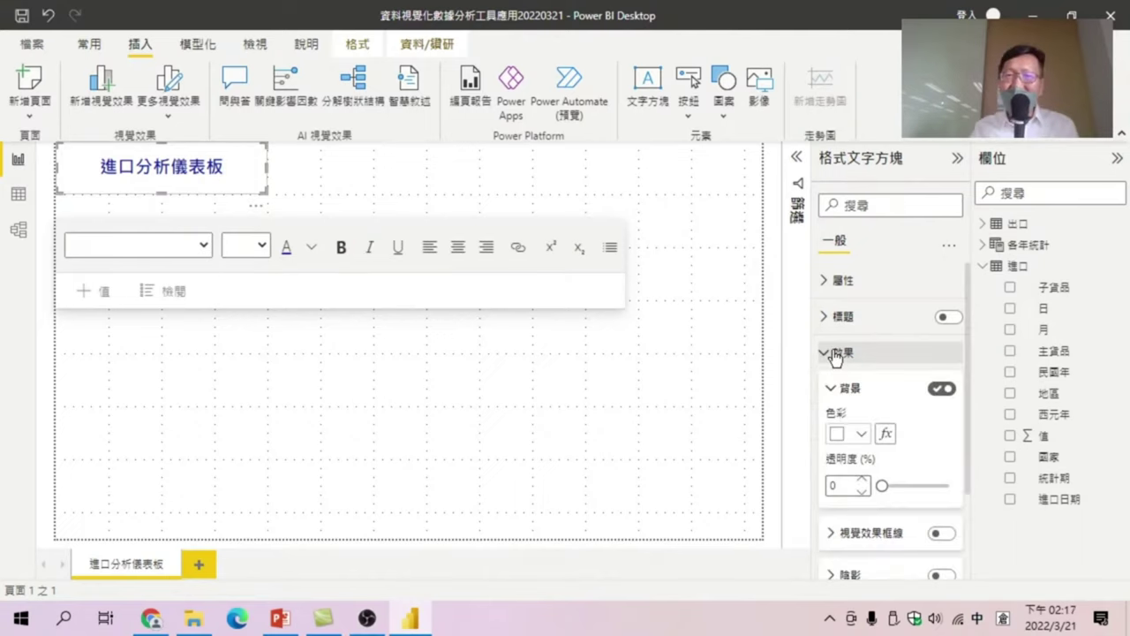
{"action": "left_click", "coordinate": [836, 353]}
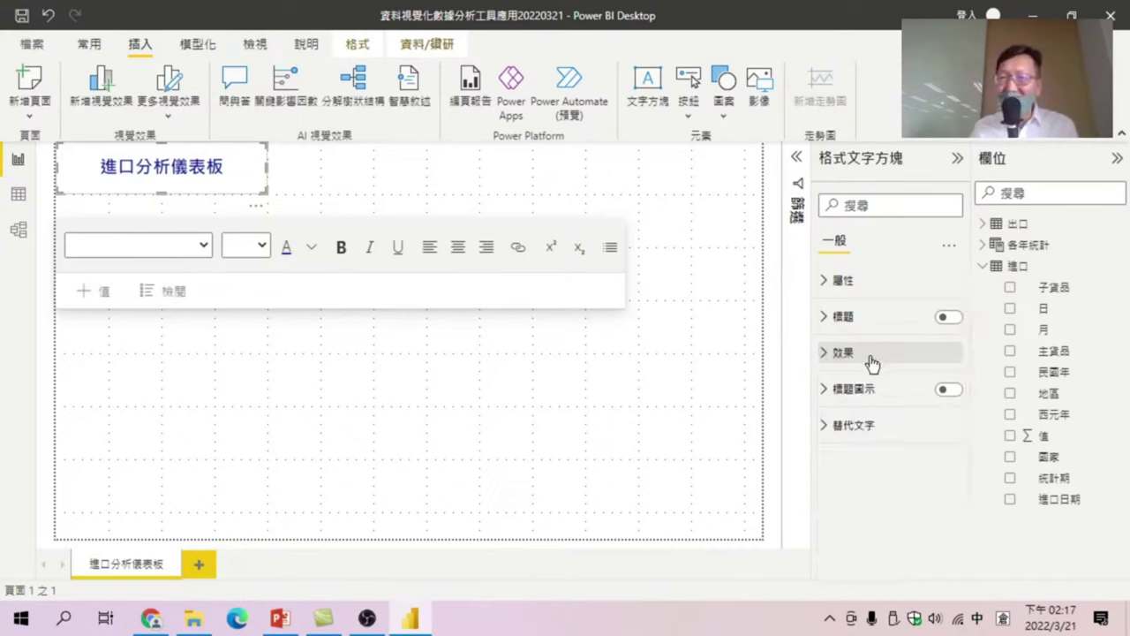
{"action": "left_click", "coordinate": [836, 353]}
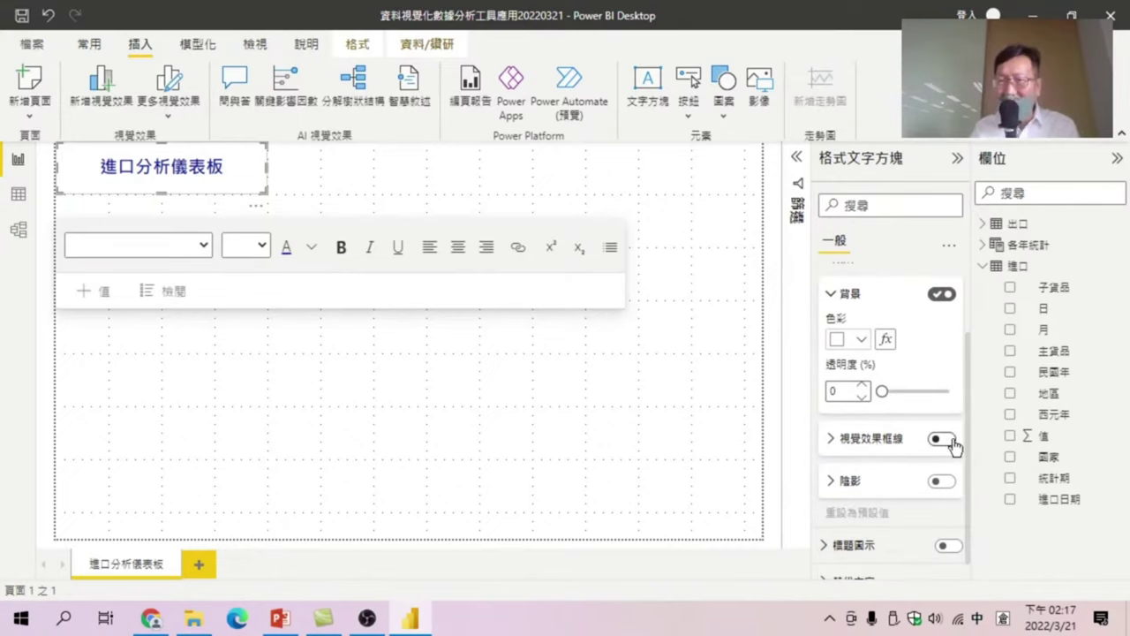
{"action": "left_click", "coordinate": [941, 439]}
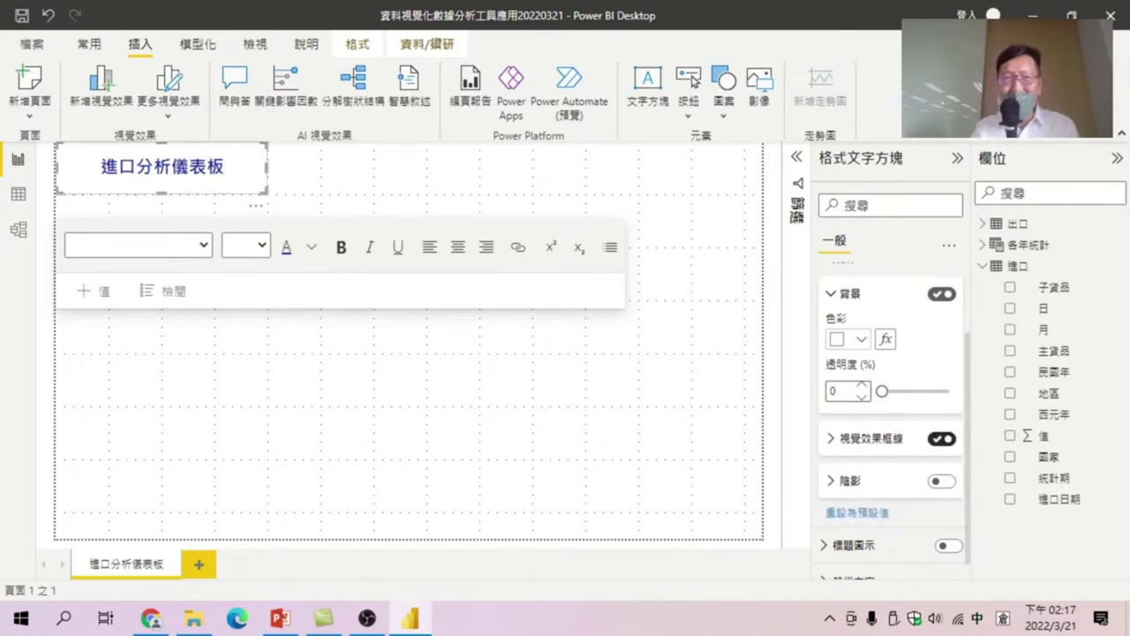
{"action": "left_click", "coordinate": [941, 438]}
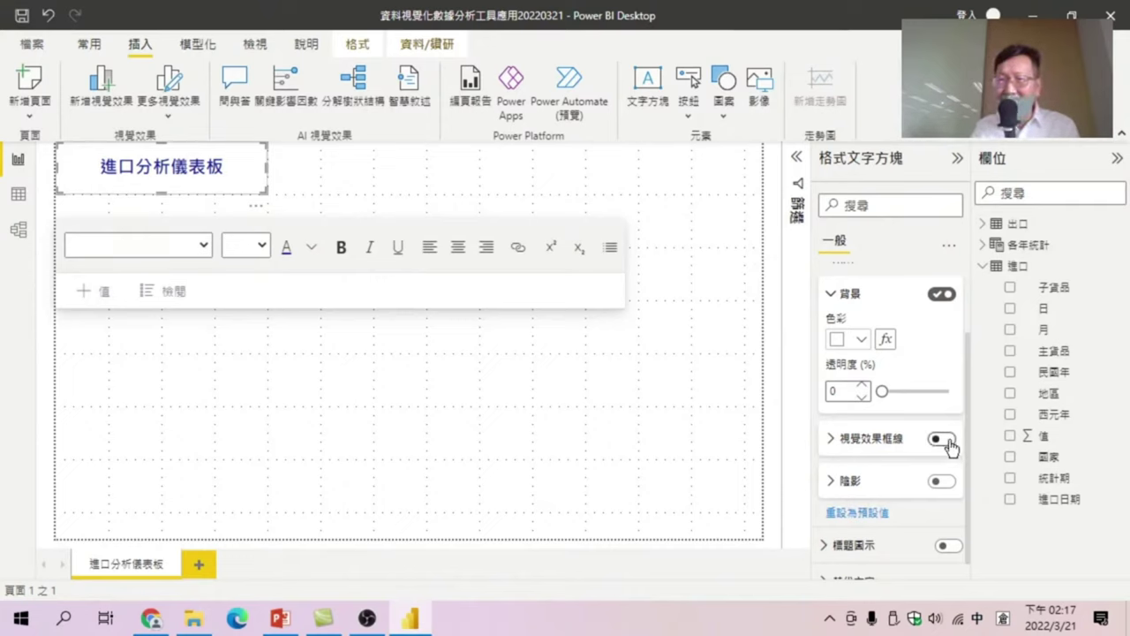
{"action": "left_click", "coordinate": [941, 439]}
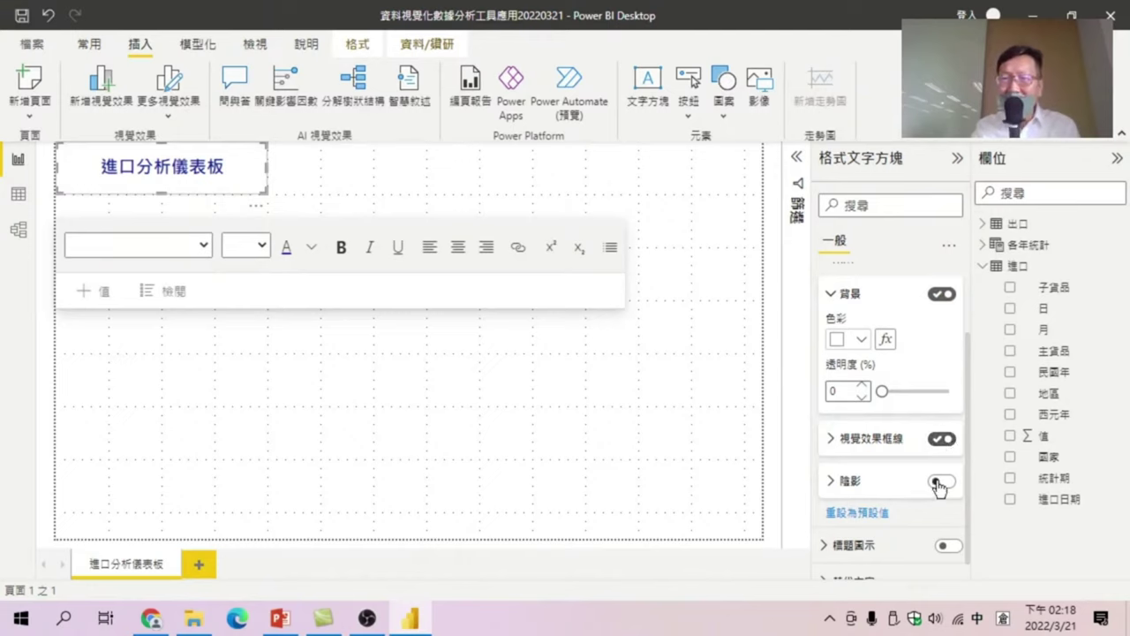
{"action": "left_click", "coordinate": [946, 482]}
{"action": "left_click", "coordinate": [523, 371]}
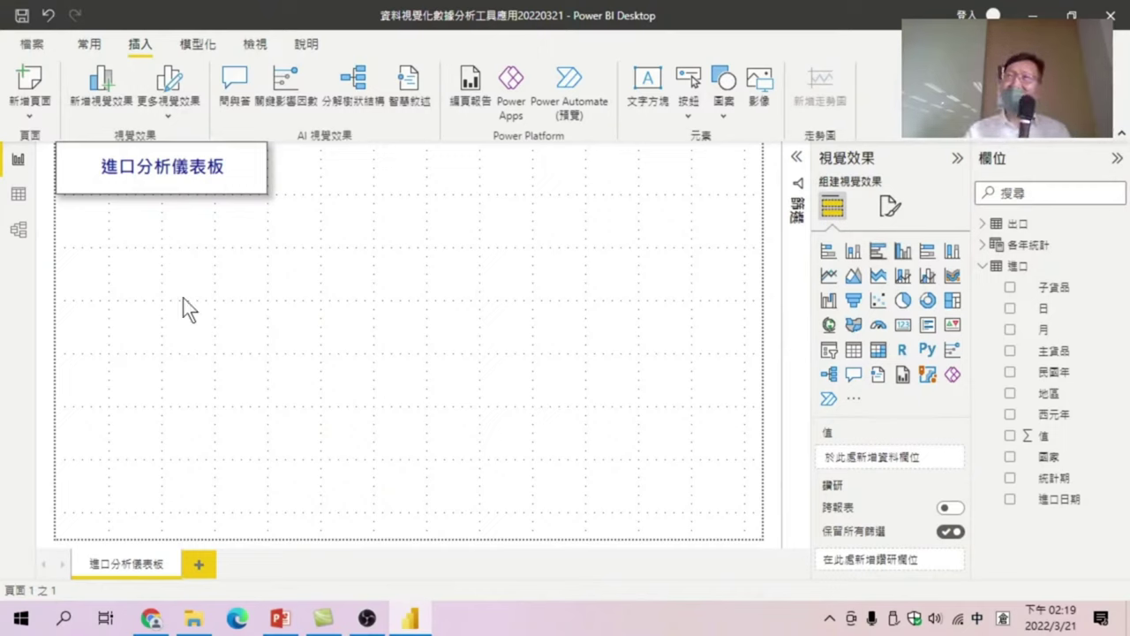
- Insert a clustered column chart of 值 by 進口日期 and enlarge it across the page
{"action": "left_click", "coordinate": [903, 252]}
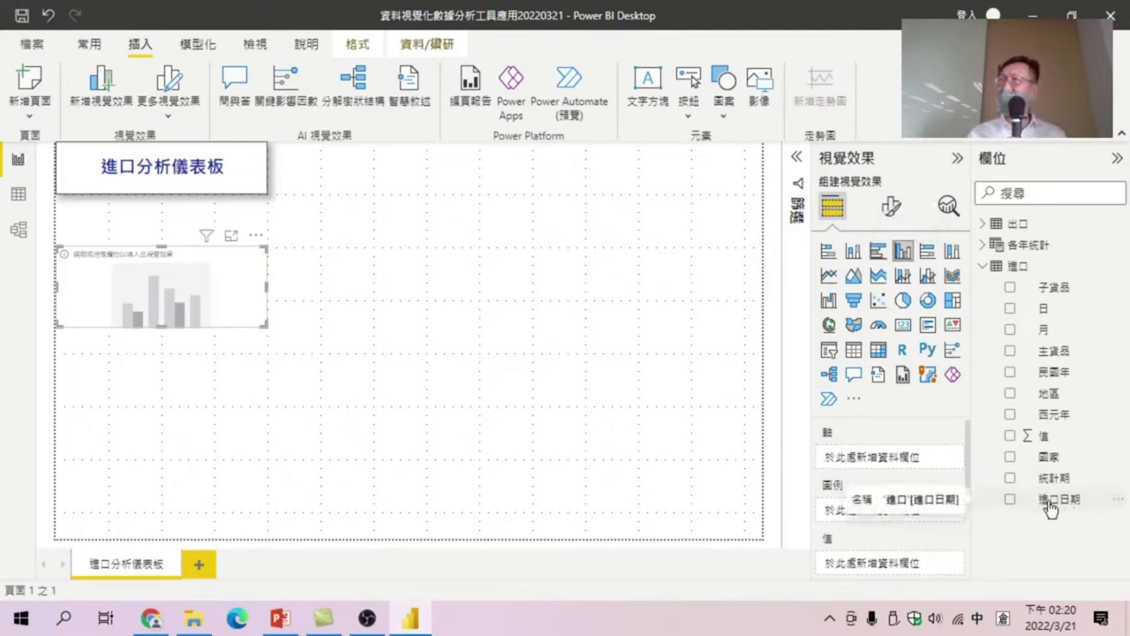
{"action": "left_click", "coordinate": [1010, 500]}
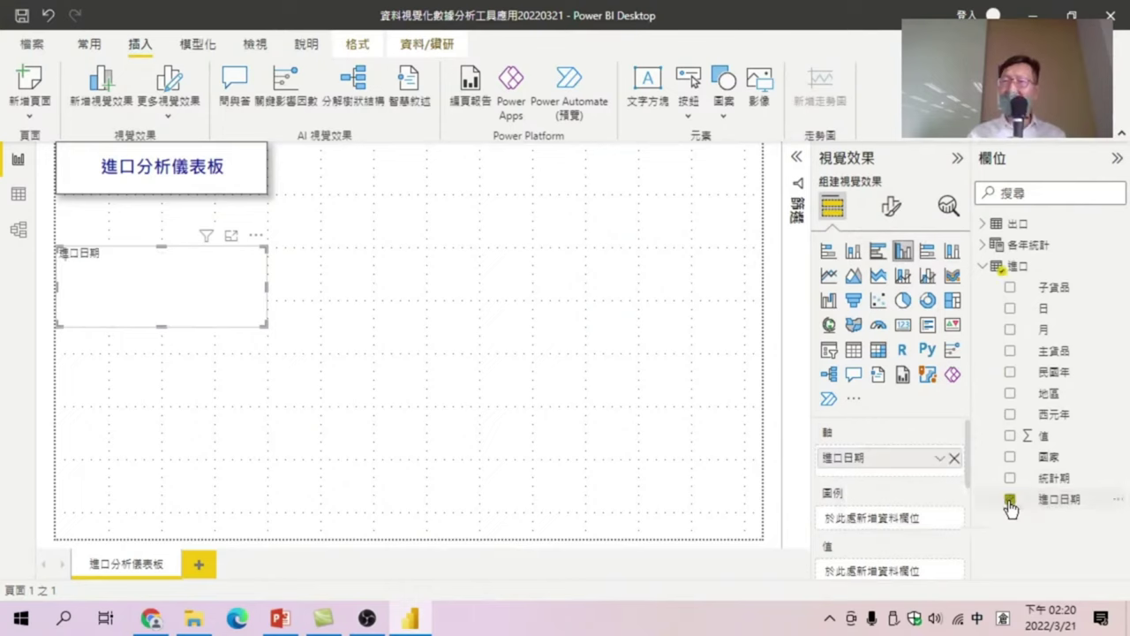
{"action": "left_click", "coordinate": [1010, 435]}
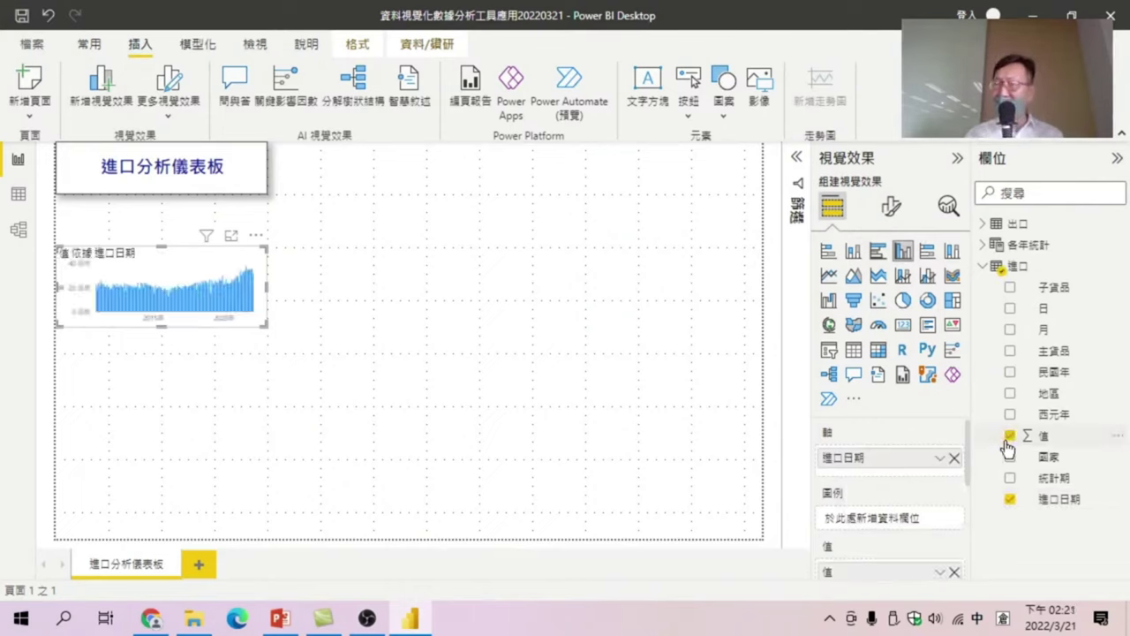
{"action": "mouse_move", "coordinate": [1042, 435]}
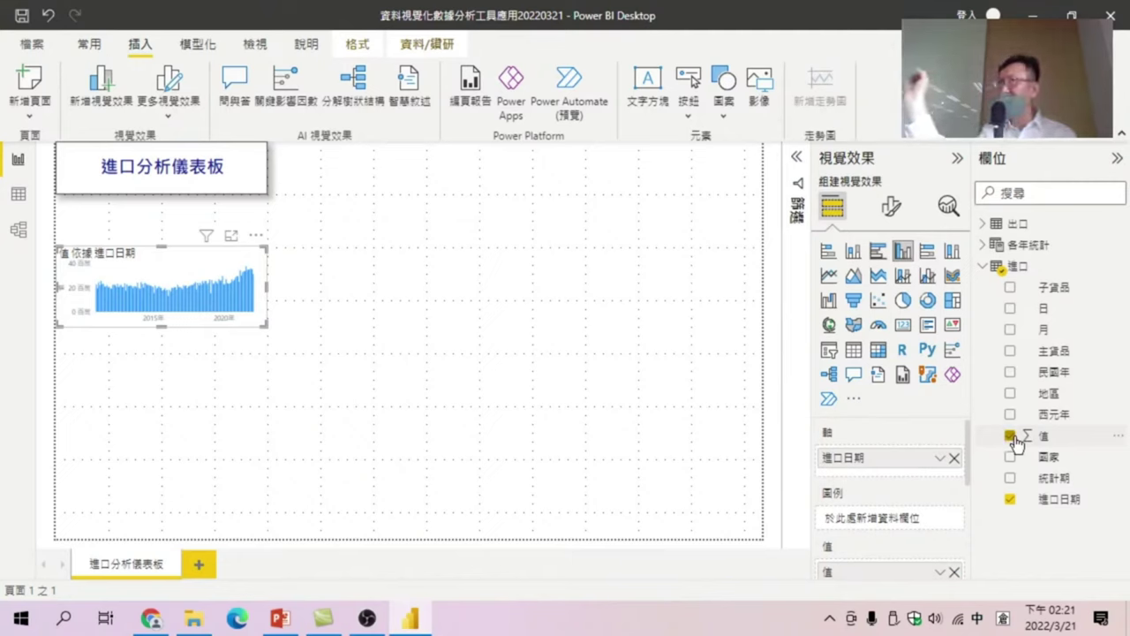
{"action": "mouse_move", "coordinate": [265, 325]}
{"action": "left_mouse_down"}
{"action": "mouse_move", "coordinate": [334, 390]}
{"action": "mouse_move", "coordinate": [573, 535]}
{"action": "left_mouse_up"}
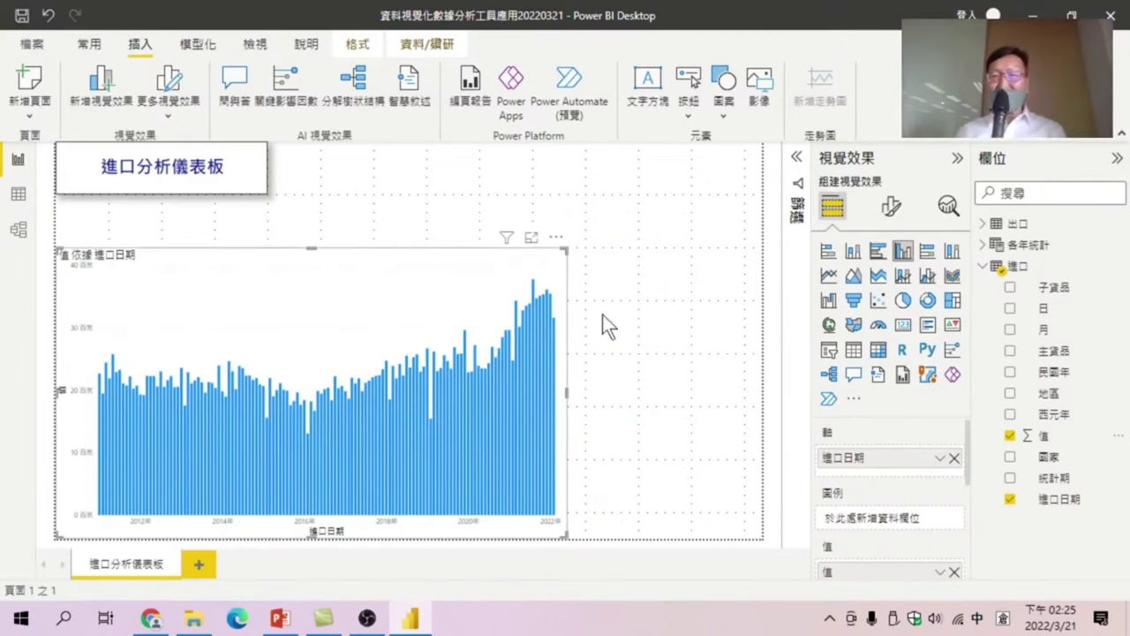
- Remove the plain 進口日期 field from the axis, keeping the 進口日期2 hierarchy
{"action": "left_click", "coordinate": [940, 458]}
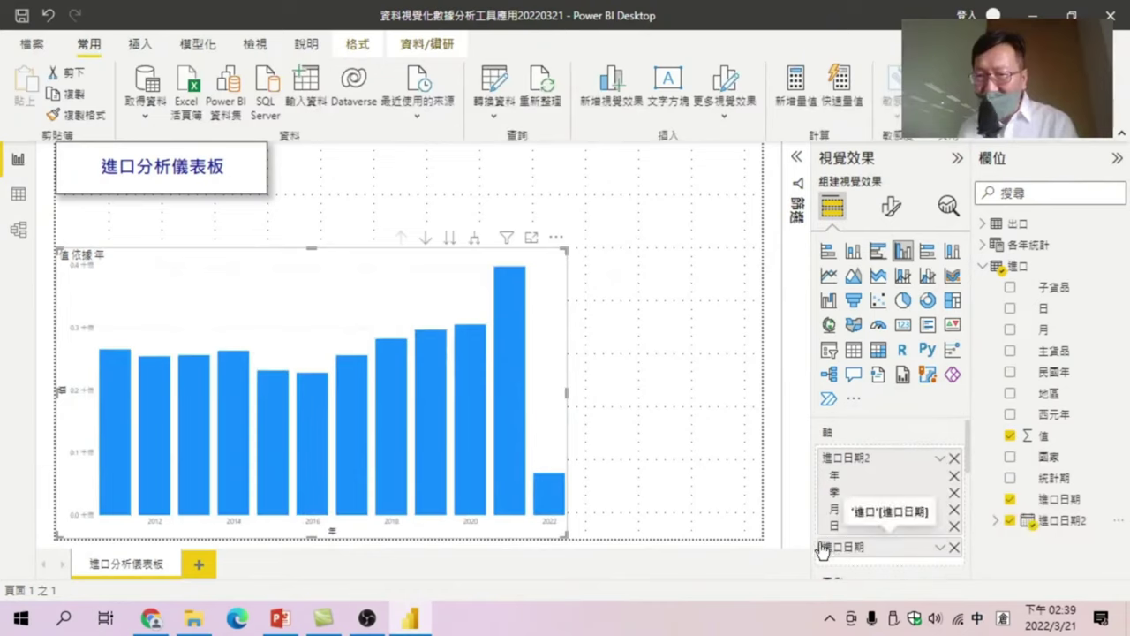
{"action": "left_click", "coordinate": [954, 546]}
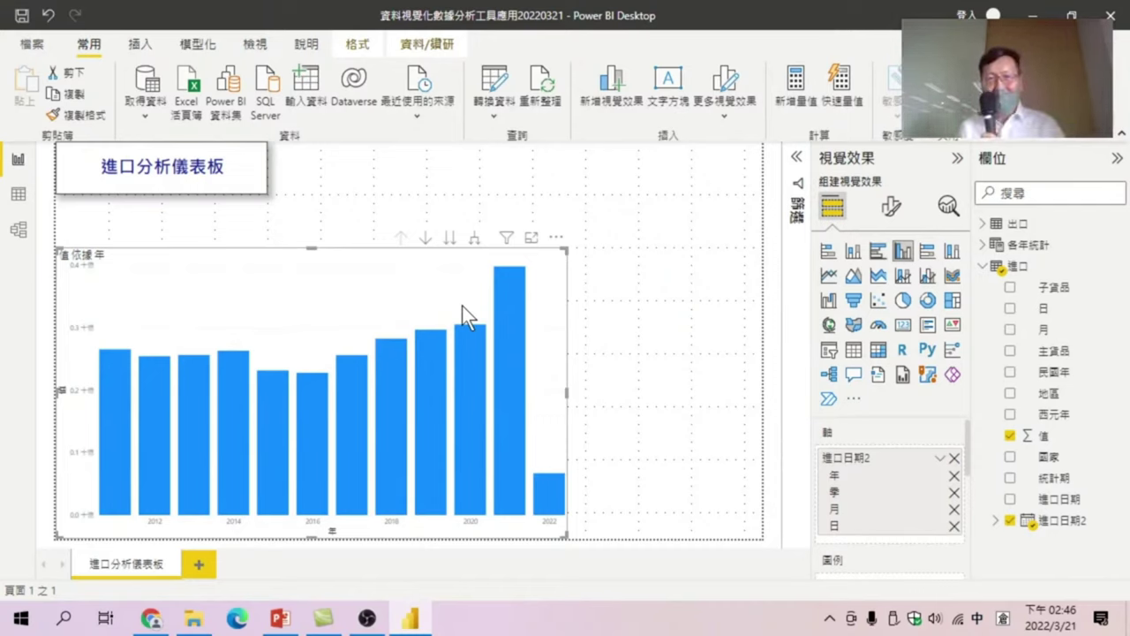
{"action": "left_click", "coordinate": [449, 244]}
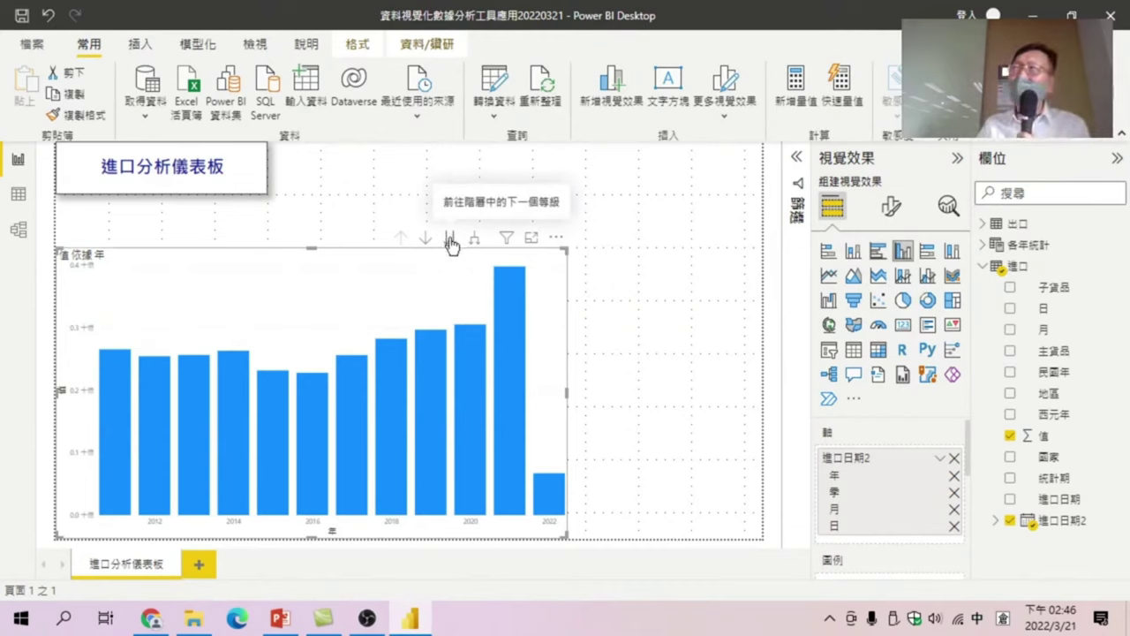
{"action": "left_click", "coordinate": [450, 244]}
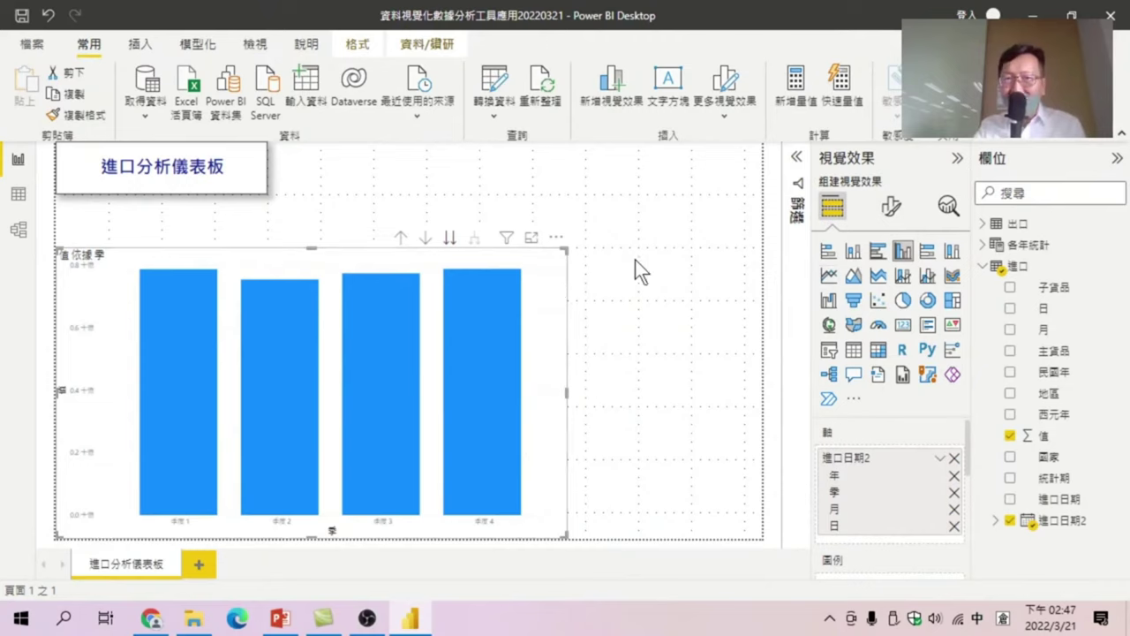
{"action": "left_click", "coordinate": [828, 275]}
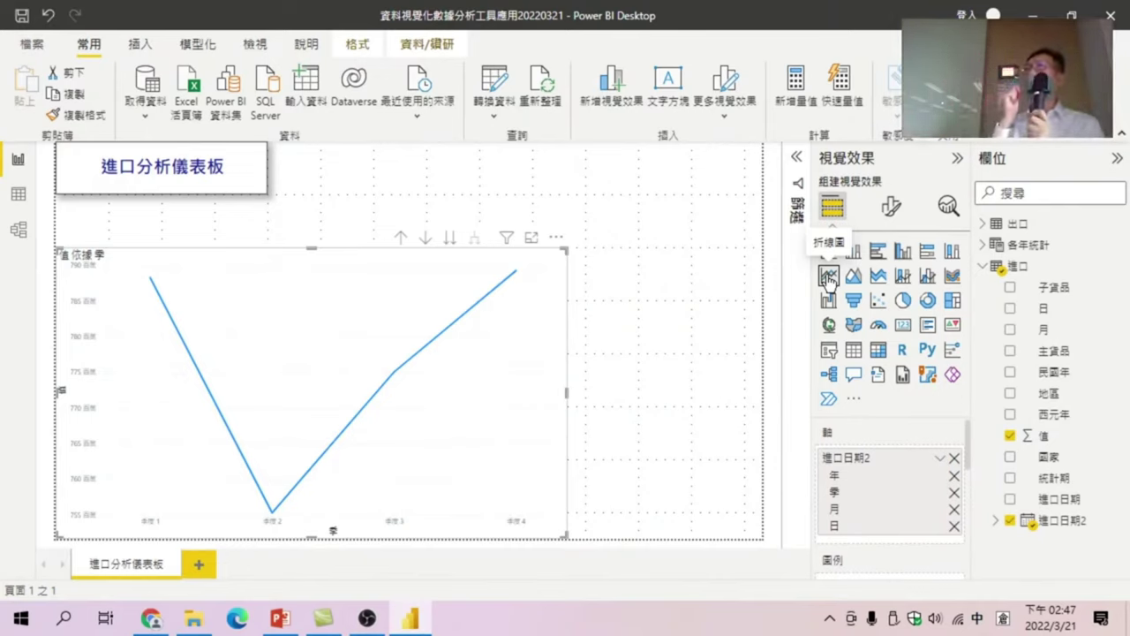
{"action": "left_click", "coordinate": [902, 251]}
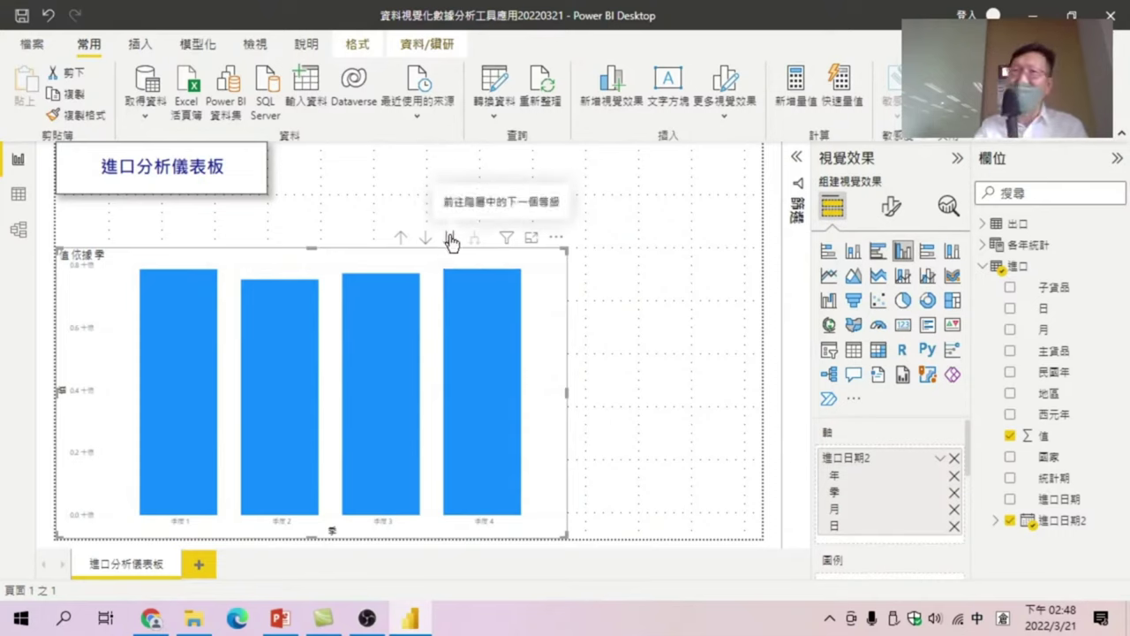
{"action": "left_click", "coordinate": [451, 239]}
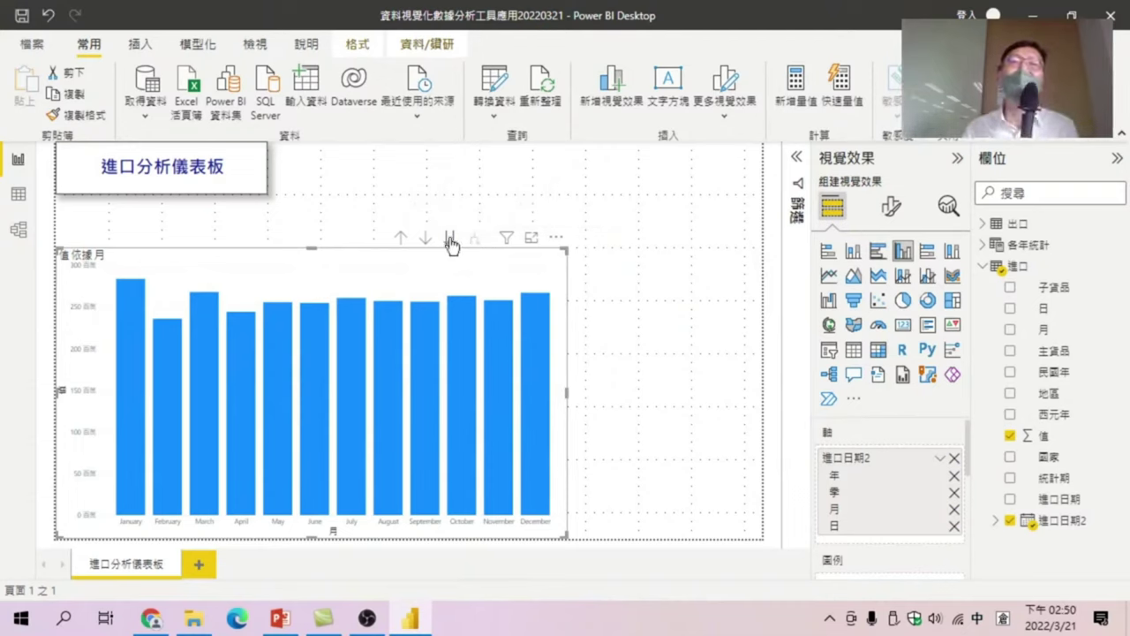
{"action": "left_click", "coordinate": [401, 238]}
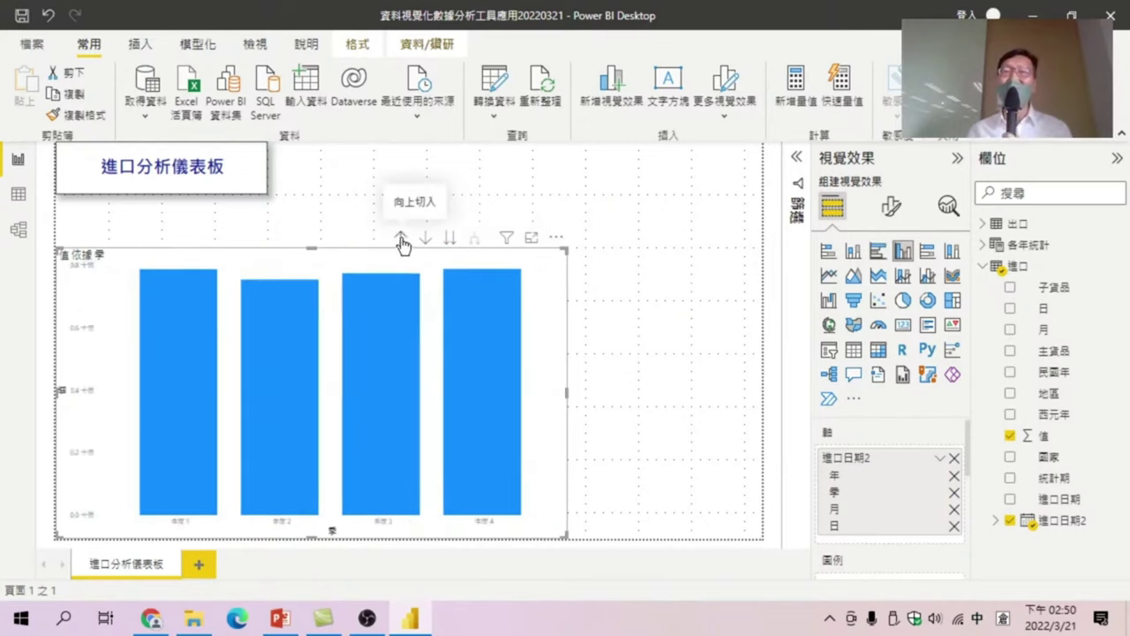
{"action": "left_click", "coordinate": [401, 238]}
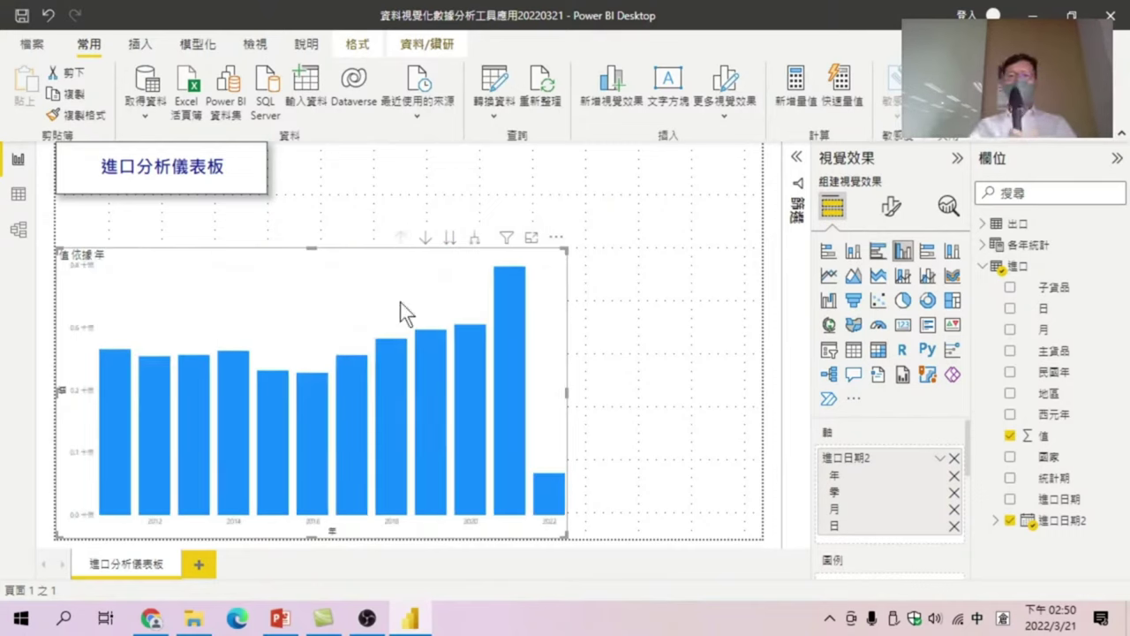
- Expand the chart down two levels, from years through quarters to one column per month
{"action": "left_click", "coordinate": [474, 240]}
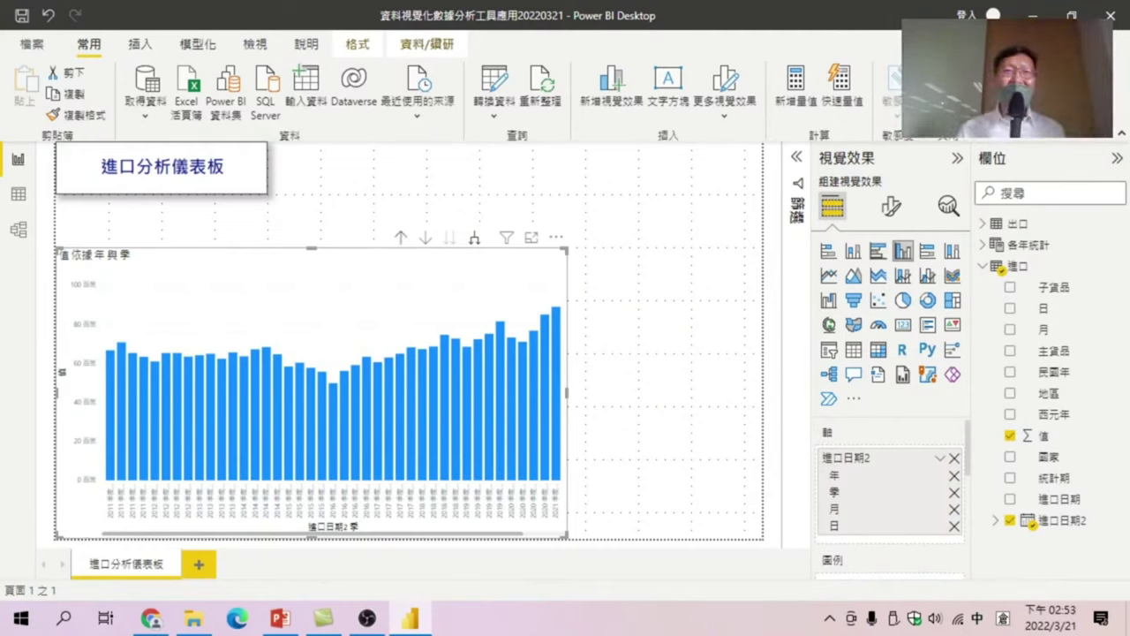
{"action": "left_click", "coordinate": [475, 240]}
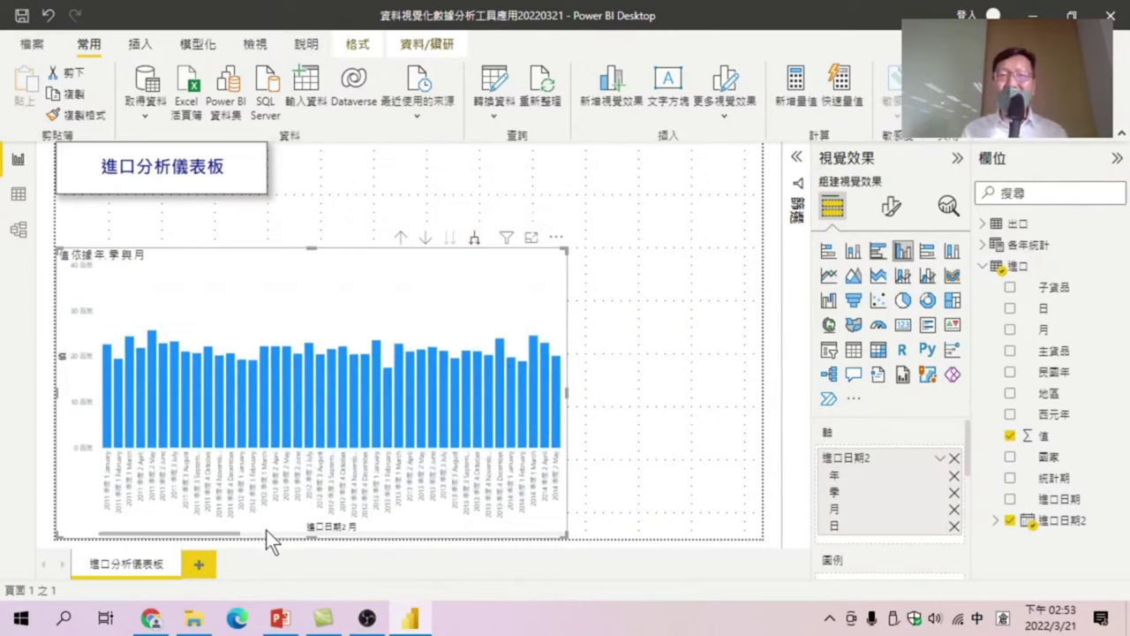
{"action": "mouse_move", "coordinate": [233, 534]}
{"action": "left_mouse_down"}
{"action": "mouse_move", "coordinate": [403, 556]}
{"action": "mouse_move", "coordinate": [577, 557]}
{"action": "left_mouse_up"}
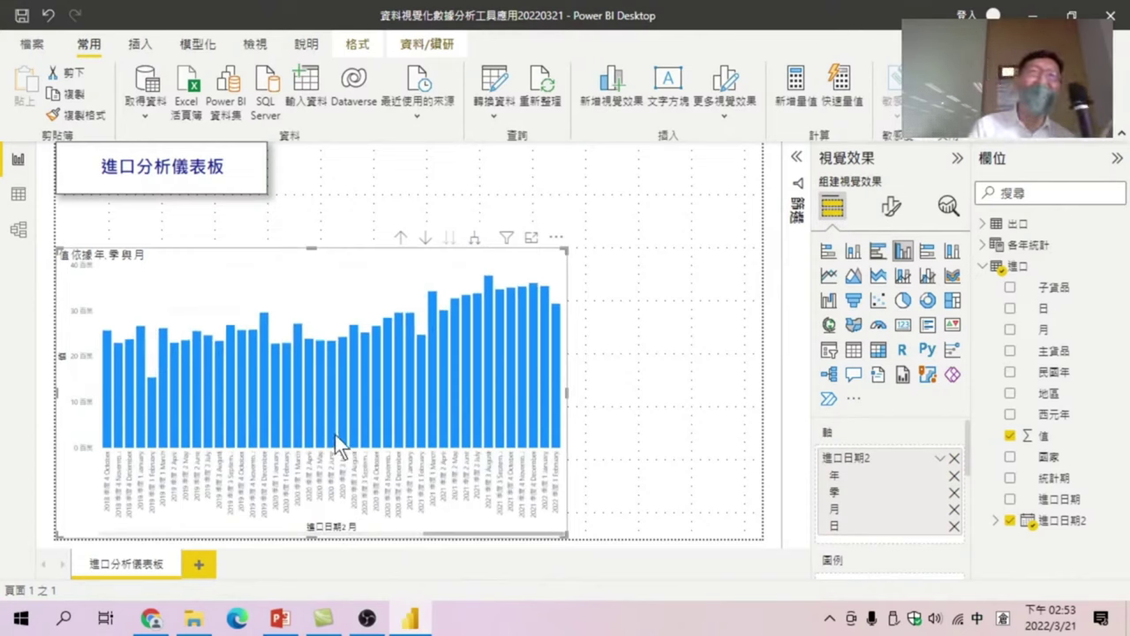
- Switch the monthly import chart to a line chart
{"action": "left_click", "coordinate": [830, 277]}
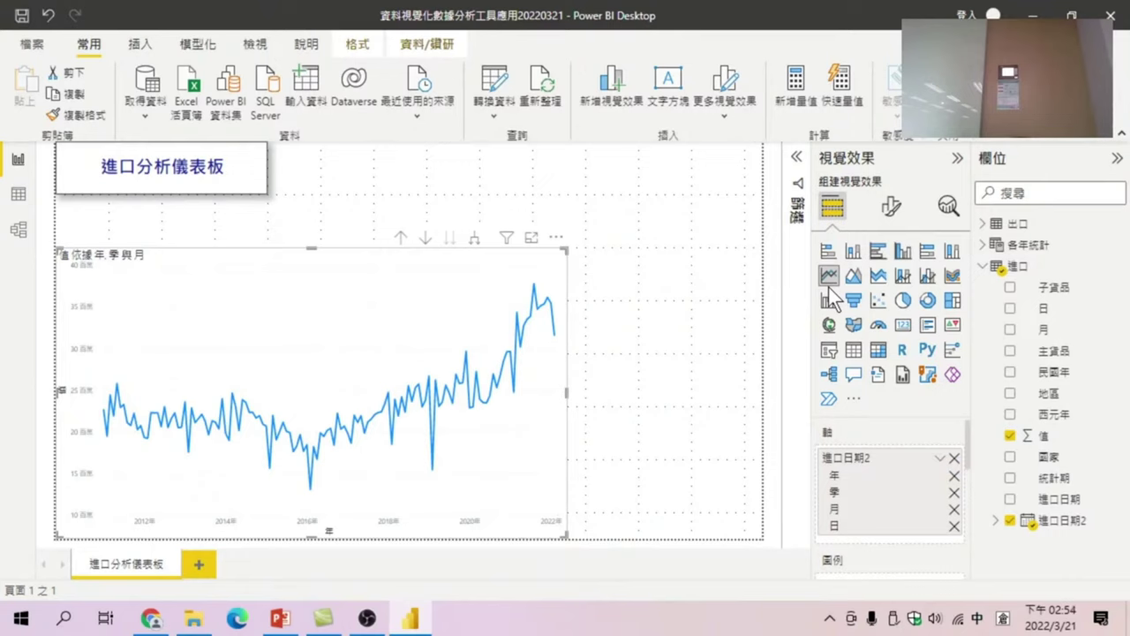
- Switch back to a clustered column chart, drill up to years, then drill into 2021's quarters
{"action": "left_click", "coordinate": [901, 253]}
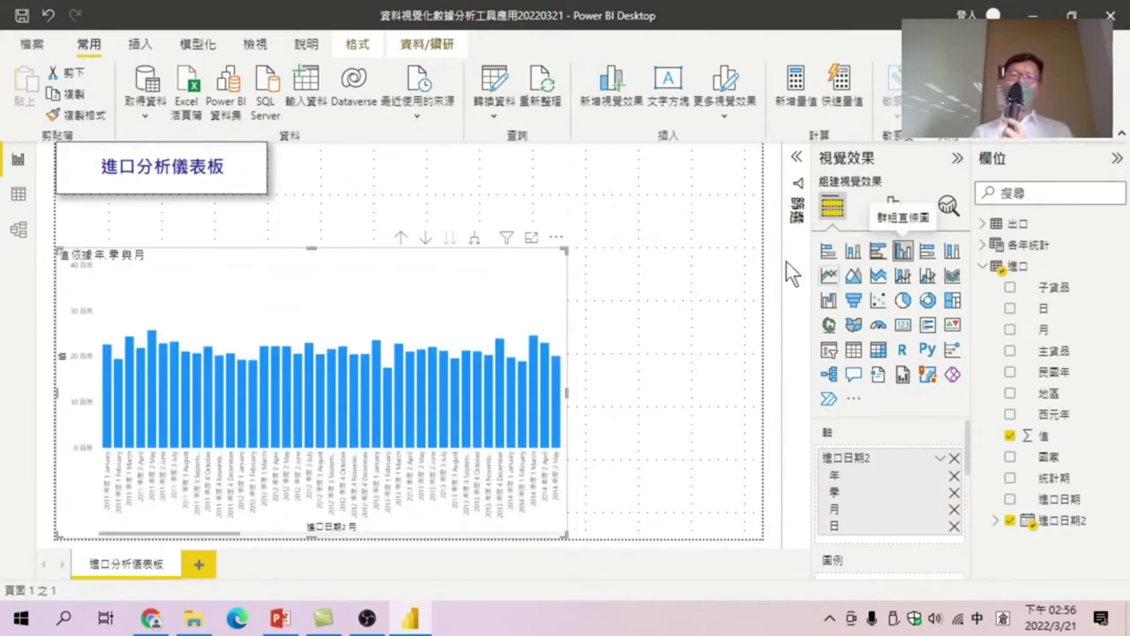
{"action": "left_click", "coordinate": [401, 239]}
{"action": "left_click", "coordinate": [401, 238]}
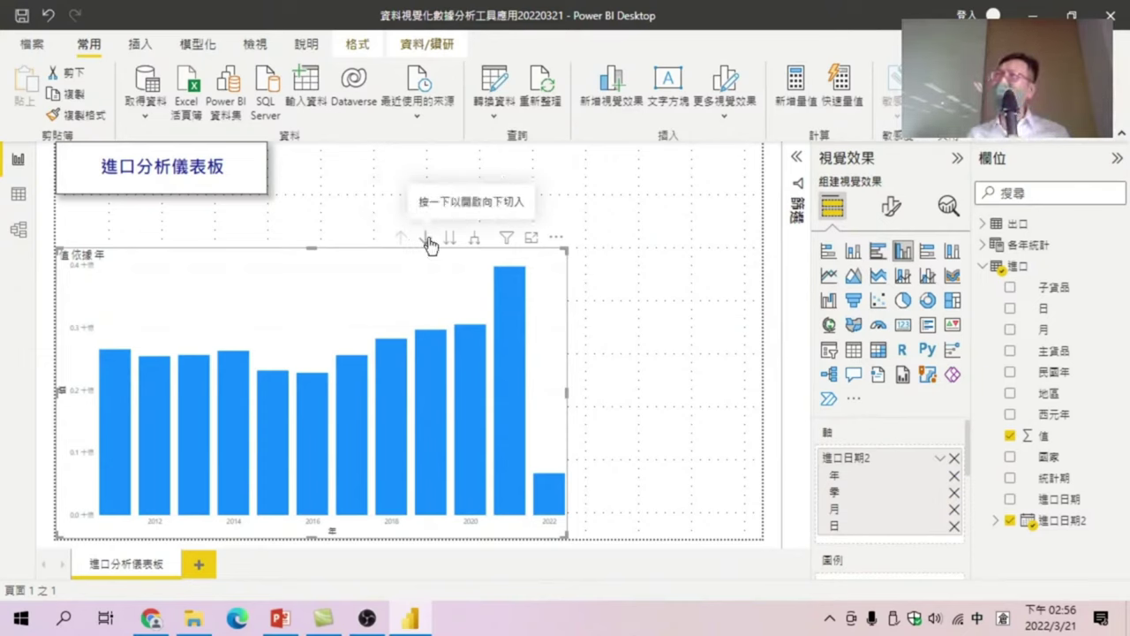
{"action": "left_click", "coordinate": [427, 245]}
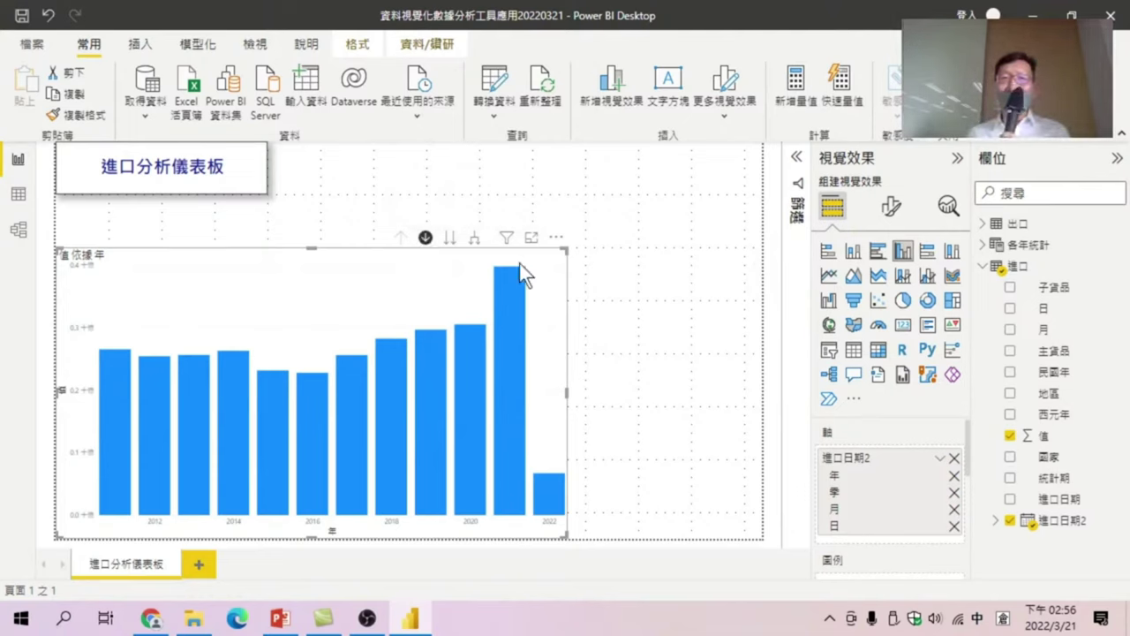
{"action": "mouse_move", "coordinate": [509, 424]}
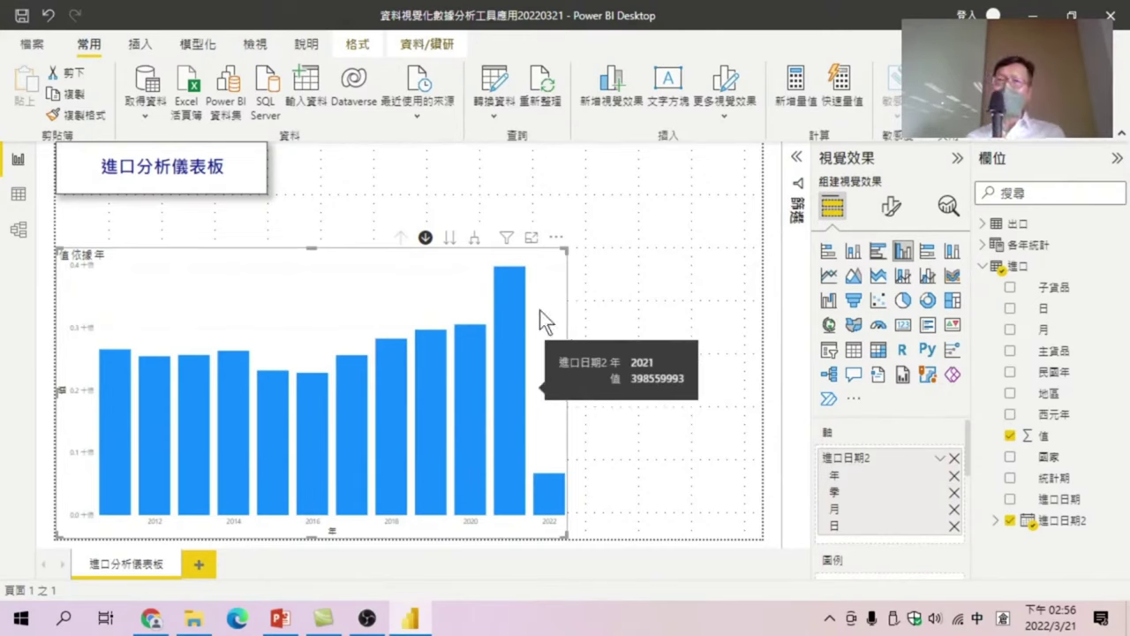
{"action": "mouse_move", "coordinate": [511, 459]}
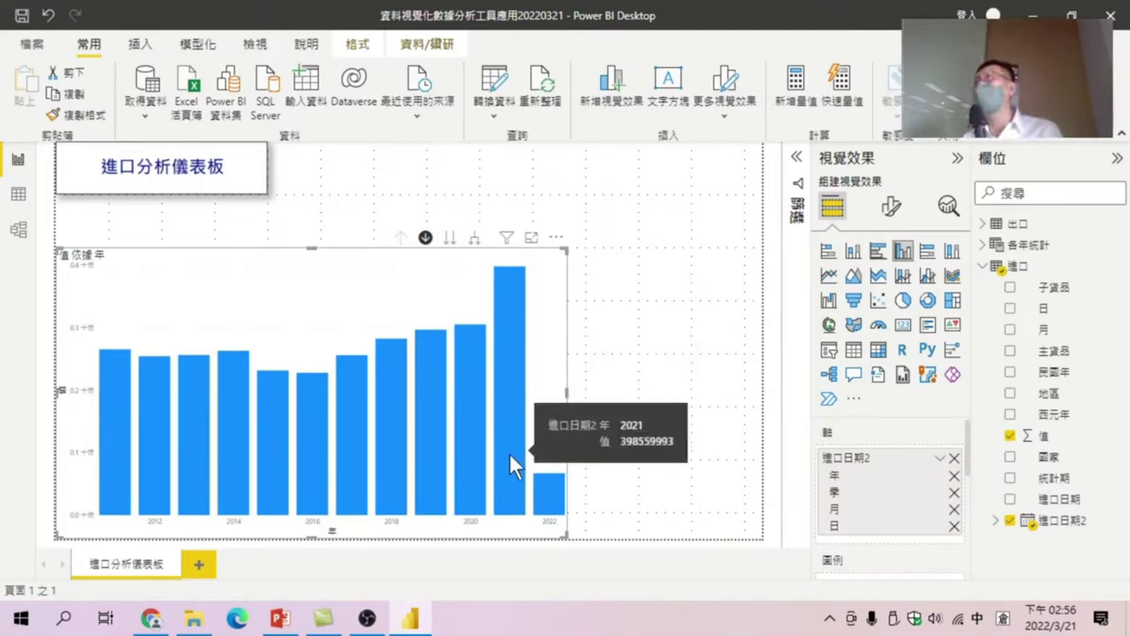
{"action": "left_click", "coordinate": [512, 351]}
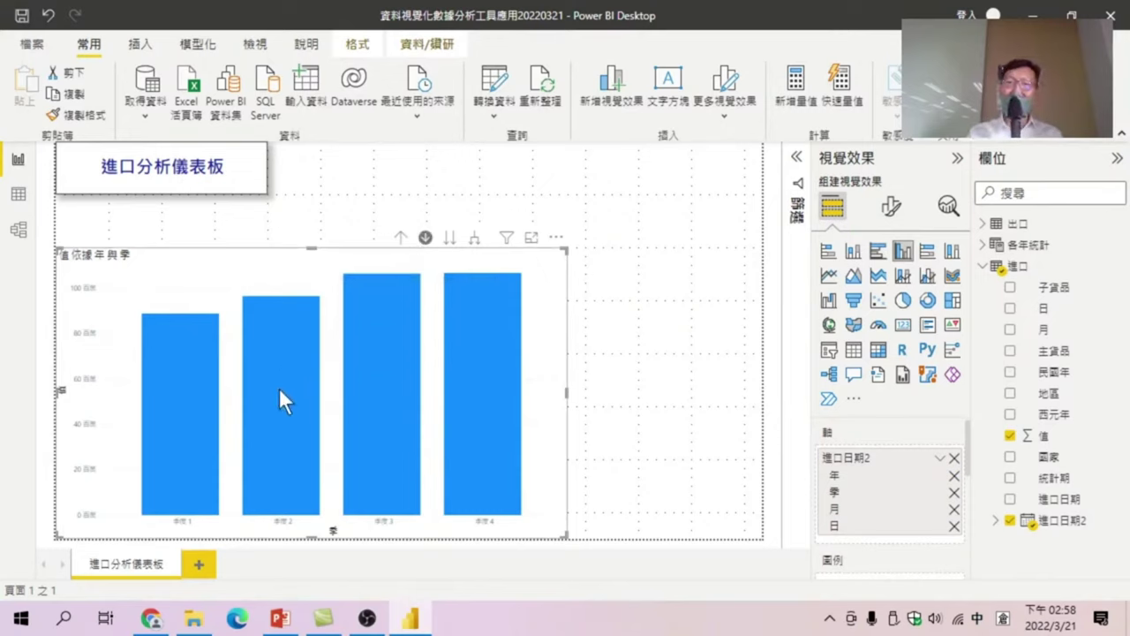
- Drill into Q2 and Q3 of 2021, then turn off drill mode and return to yearly totals
{"action": "left_click", "coordinate": [281, 354]}
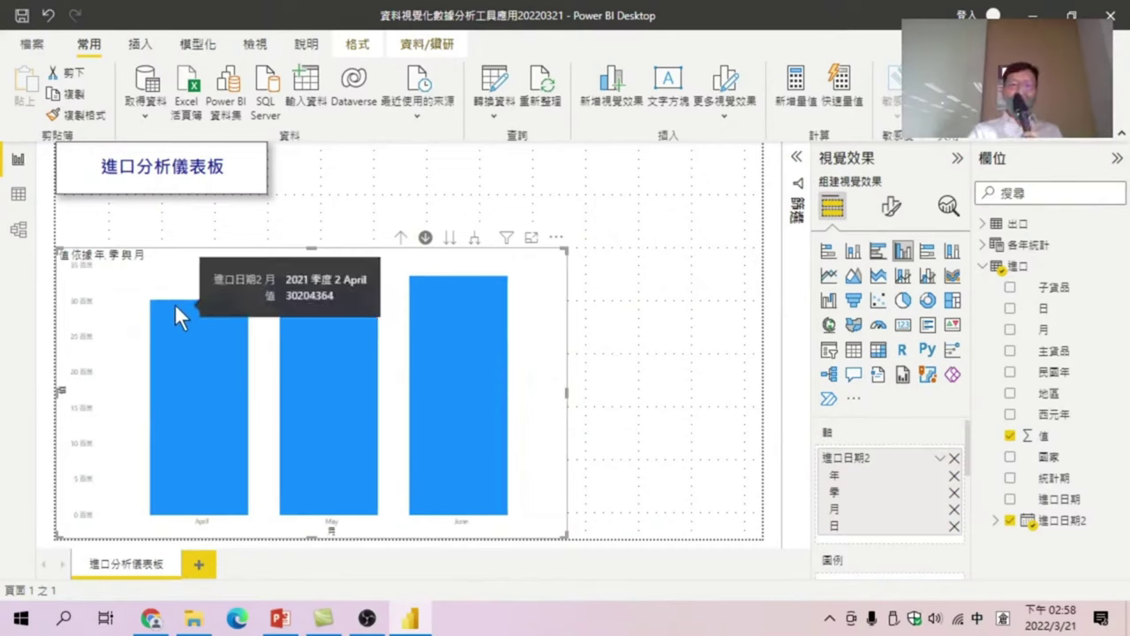
{"action": "mouse_move", "coordinate": [329, 300]}
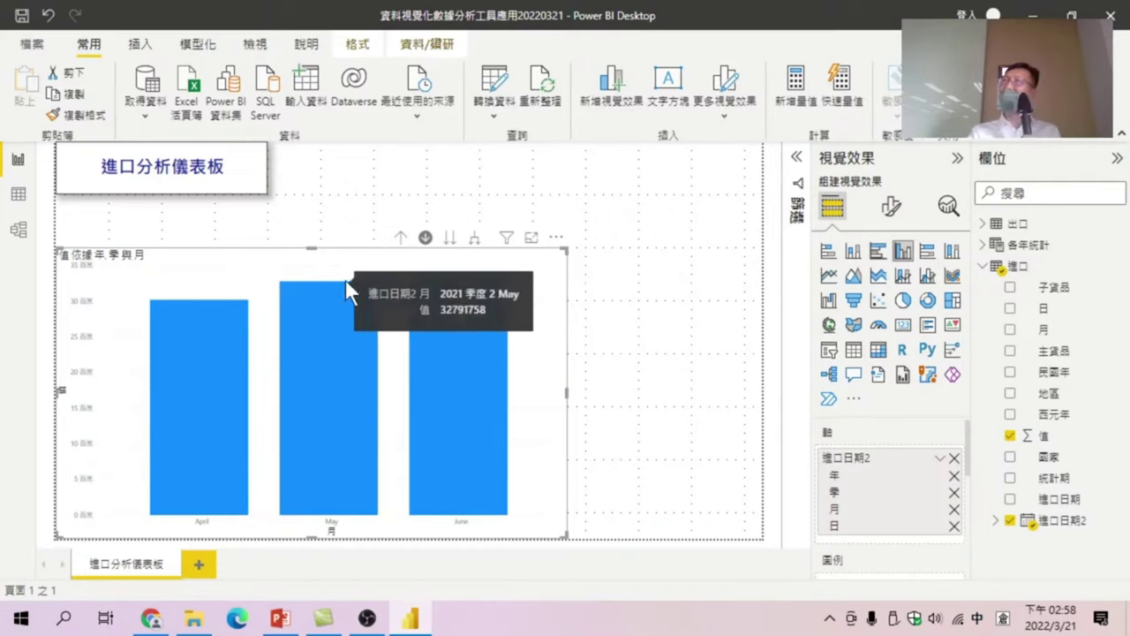
{"action": "left_click", "coordinate": [400, 239]}
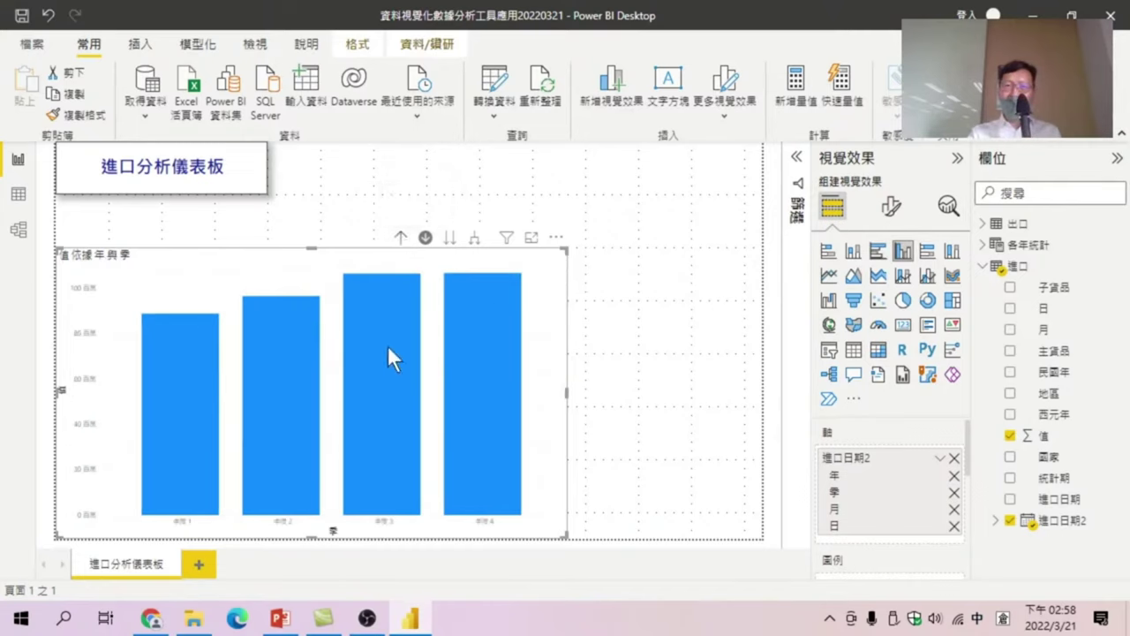
{"action": "mouse_move", "coordinate": [398, 410]}
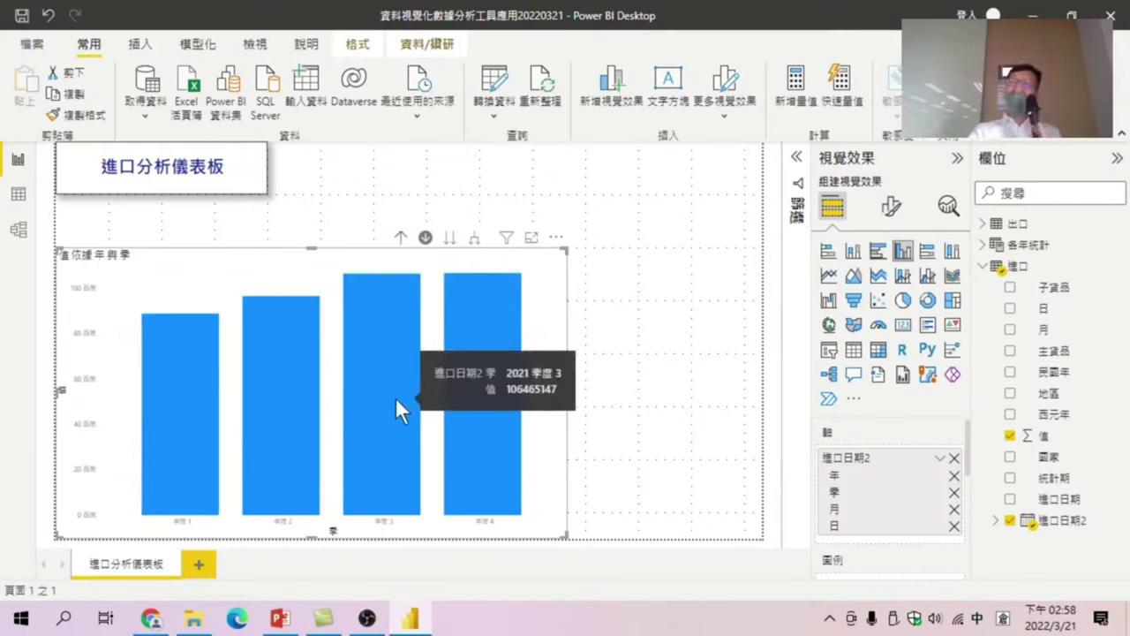
{"action": "left_click", "coordinate": [391, 372]}
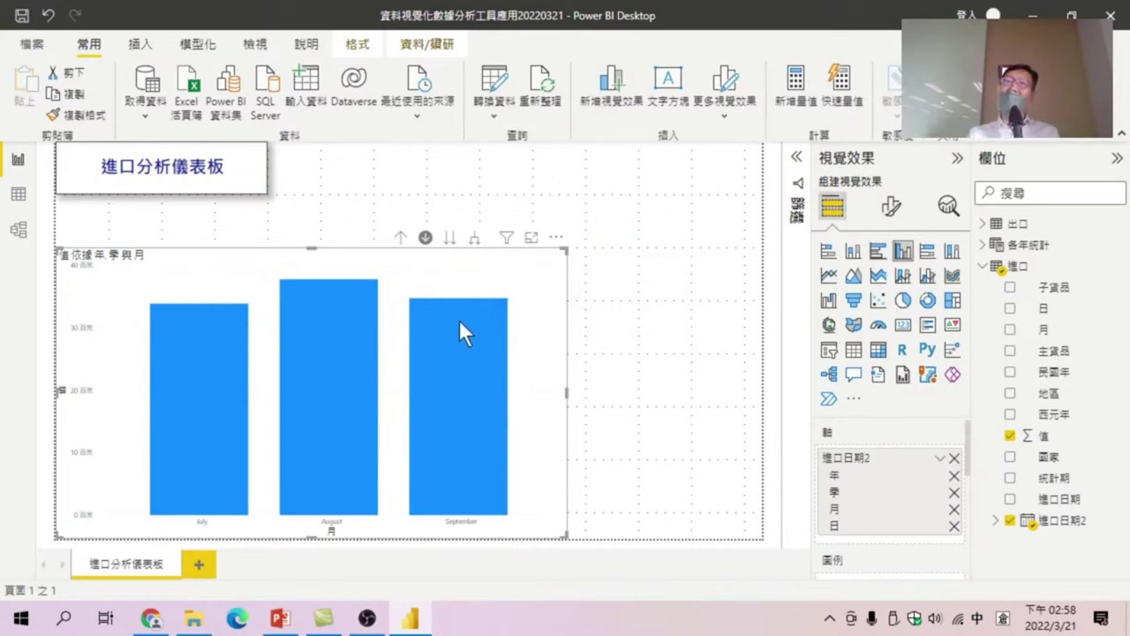
{"action": "left_click", "coordinate": [426, 241]}
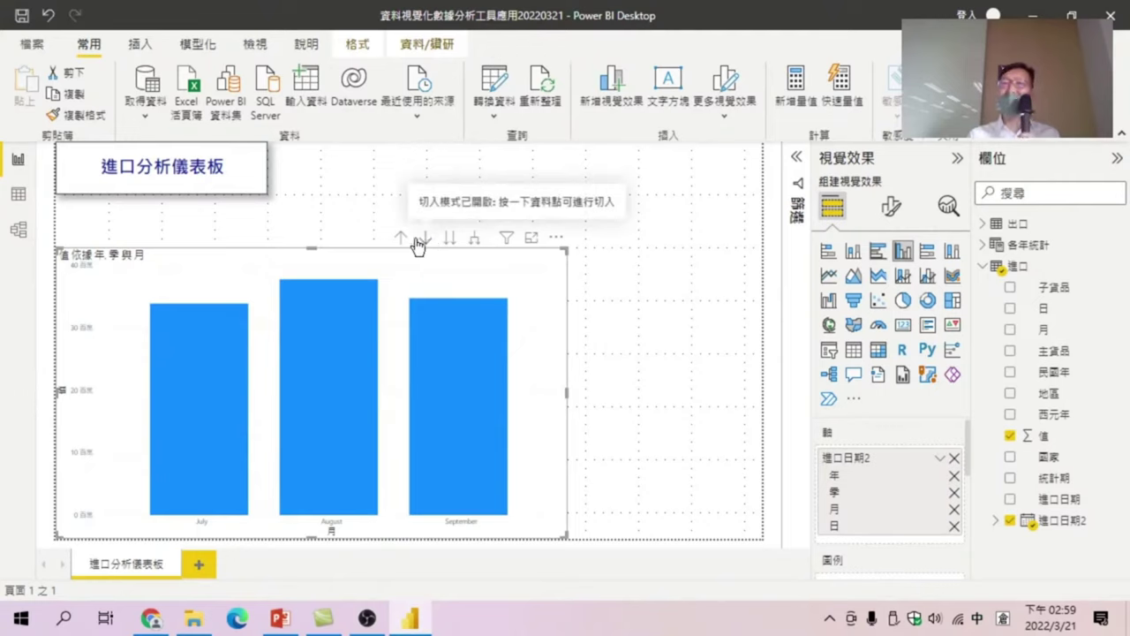
{"action": "left_click", "coordinate": [400, 240]}
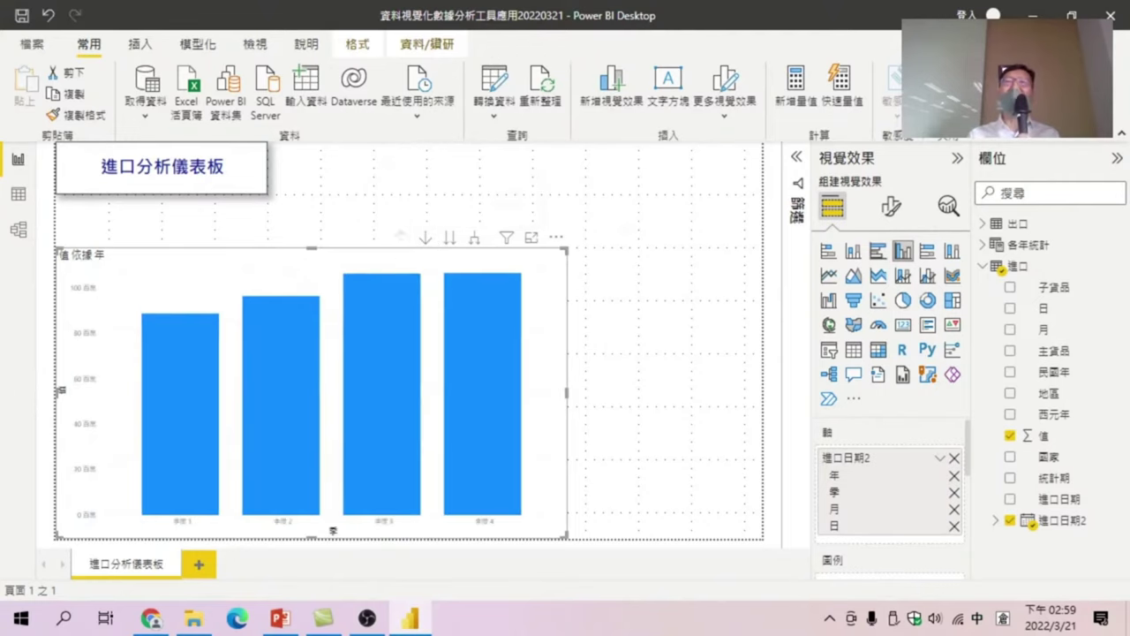
{"action": "left_click", "coordinate": [398, 237]}
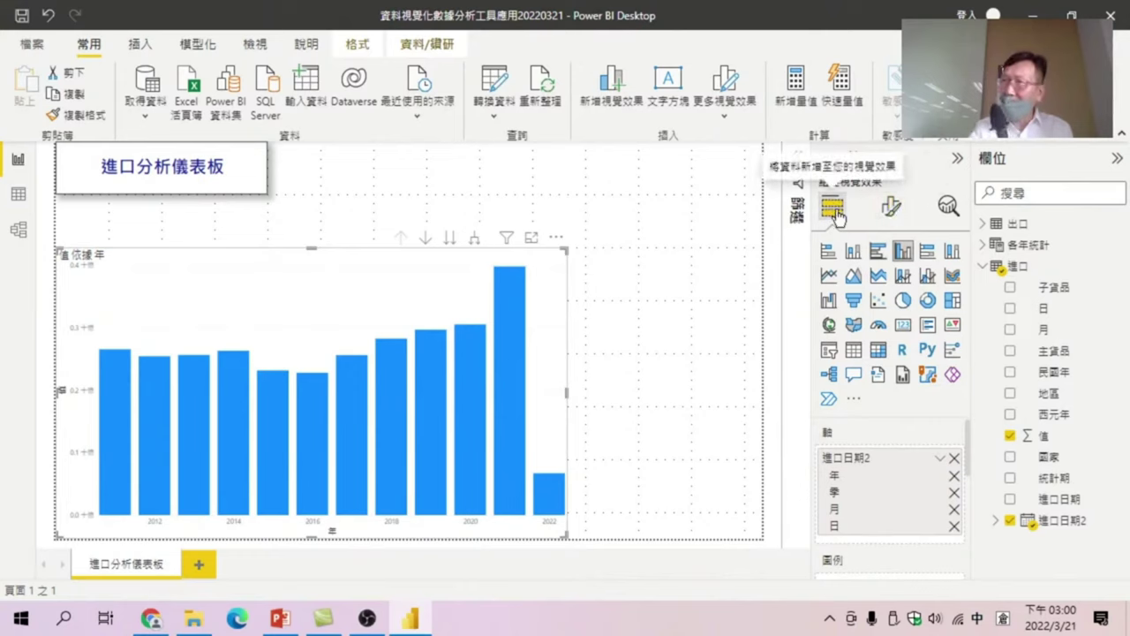
- Open the chart's General format settings and expand Title, showing 值 依據 年 in DIN 14
{"action": "left_click", "coordinate": [887, 209]}
{"action": "scroll", "coordinate": [839, 347], "scroll_direction": "down", "scroll_amount": 2}
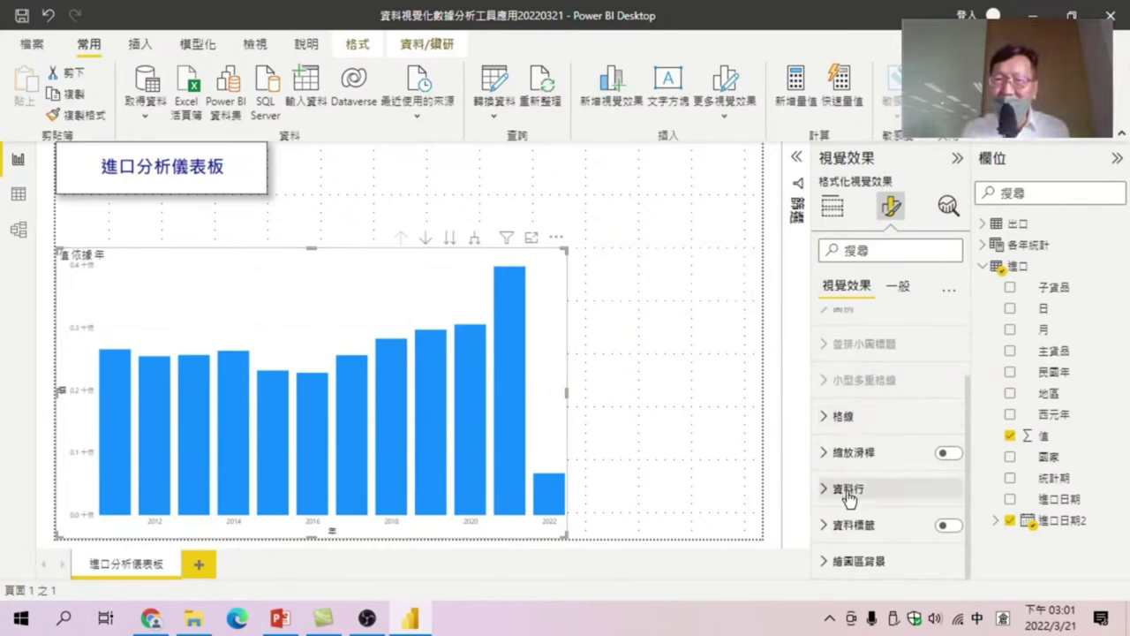
{"action": "scroll", "coordinate": [876, 478], "scroll_direction": "up", "scroll_amount": 2}
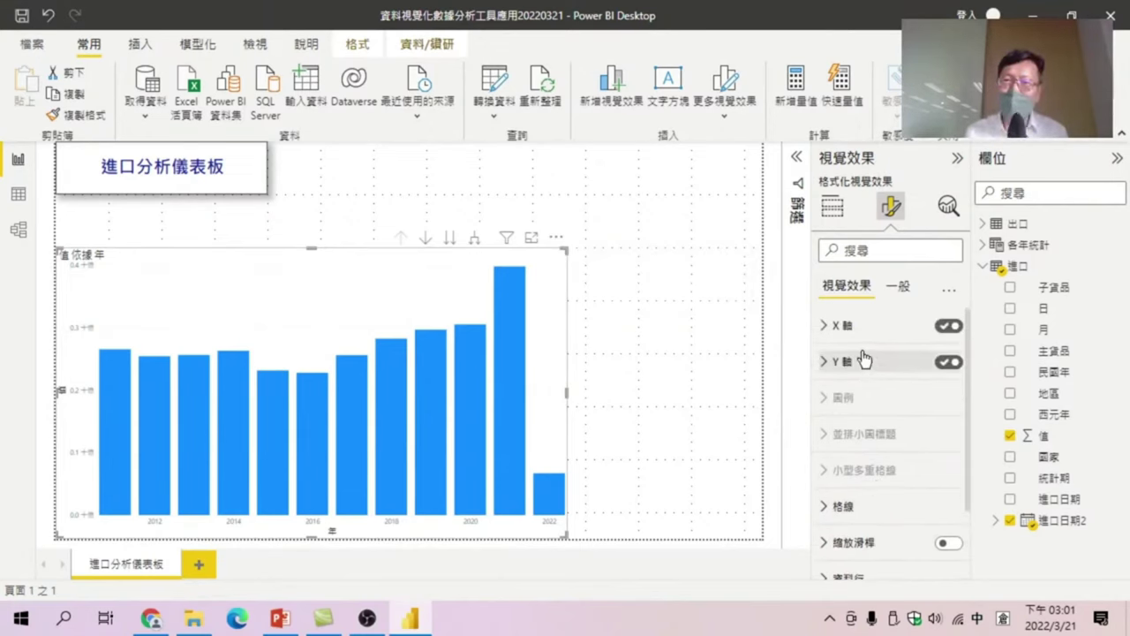
{"action": "left_click", "coordinate": [898, 286]}
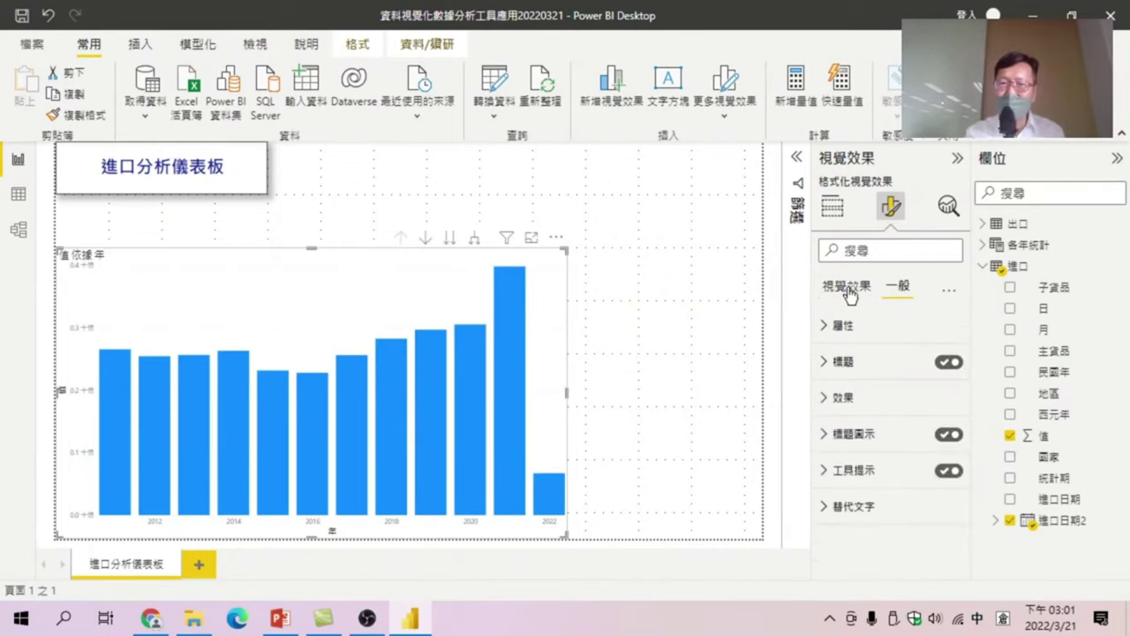
{"action": "left_click", "coordinate": [850, 294]}
{"action": "left_click", "coordinate": [896, 291]}
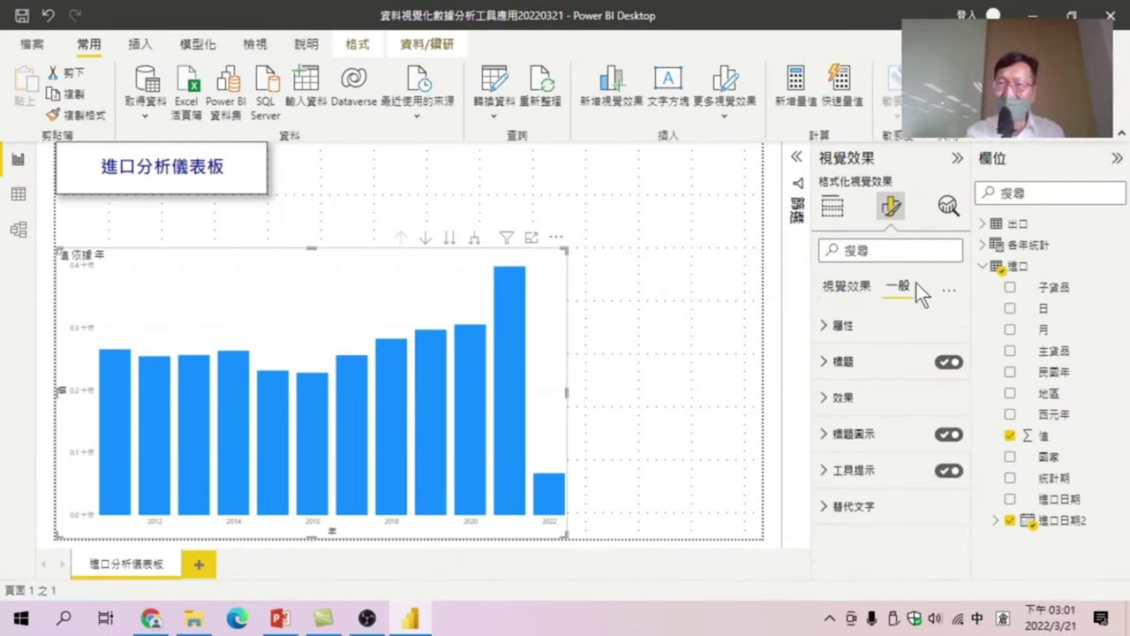
{"action": "left_click", "coordinate": [824, 364]}
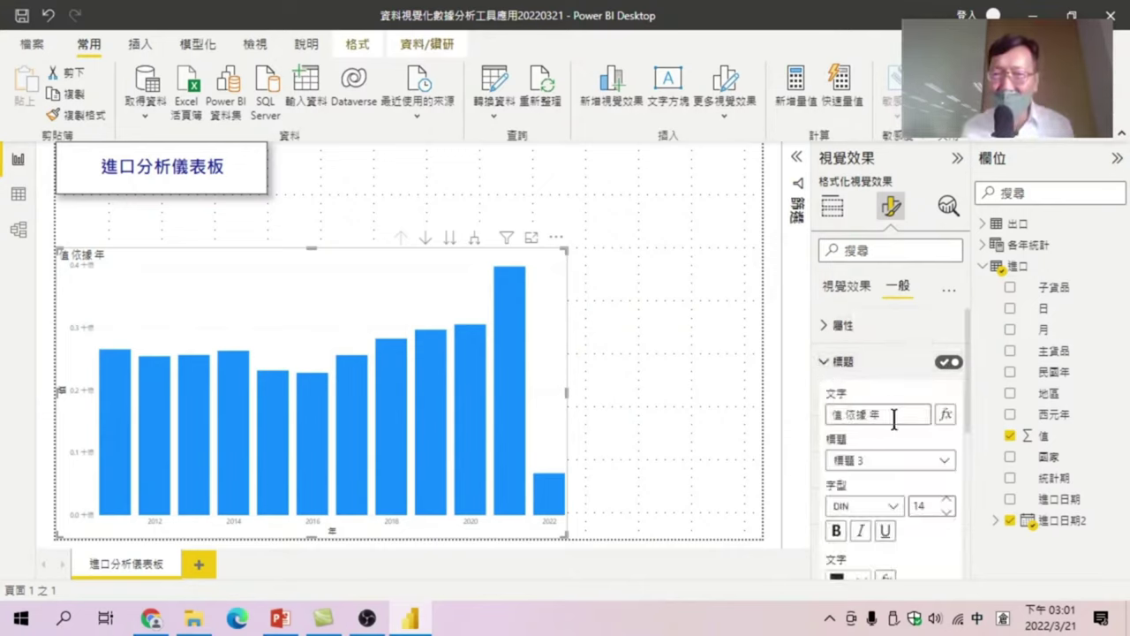
- Replace the chart title text 值 依據 年 with 各年進口統計 using the Chinese IME
{"action": "left_click_drag", "start_coordinate": [873, 414], "coordinate": [822, 414]}
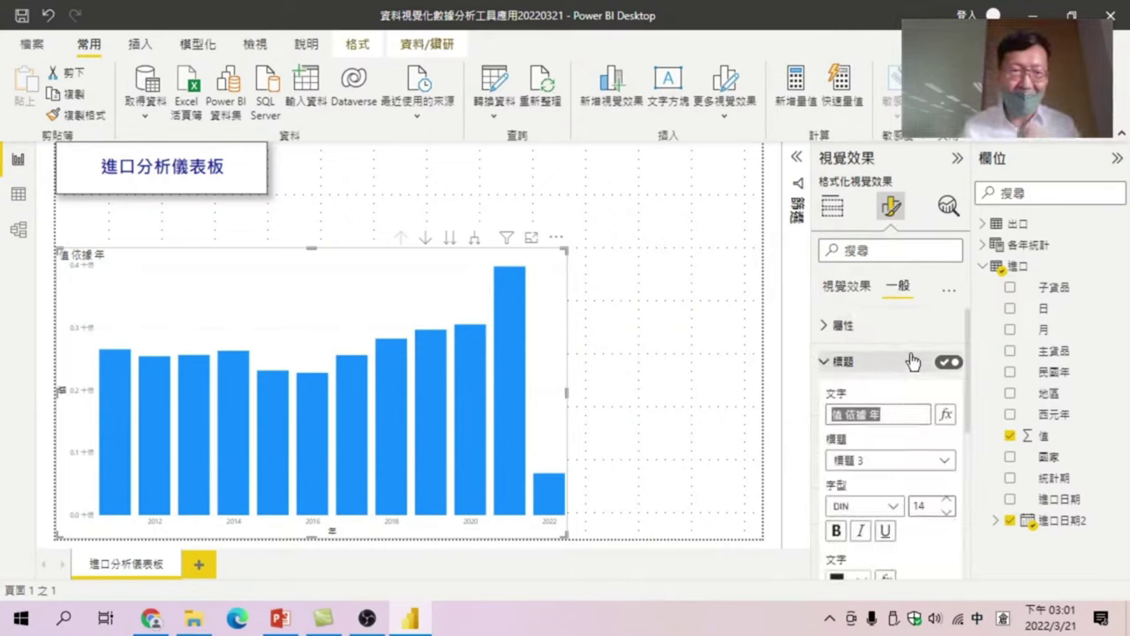
{"action": "type", "text": "各"}
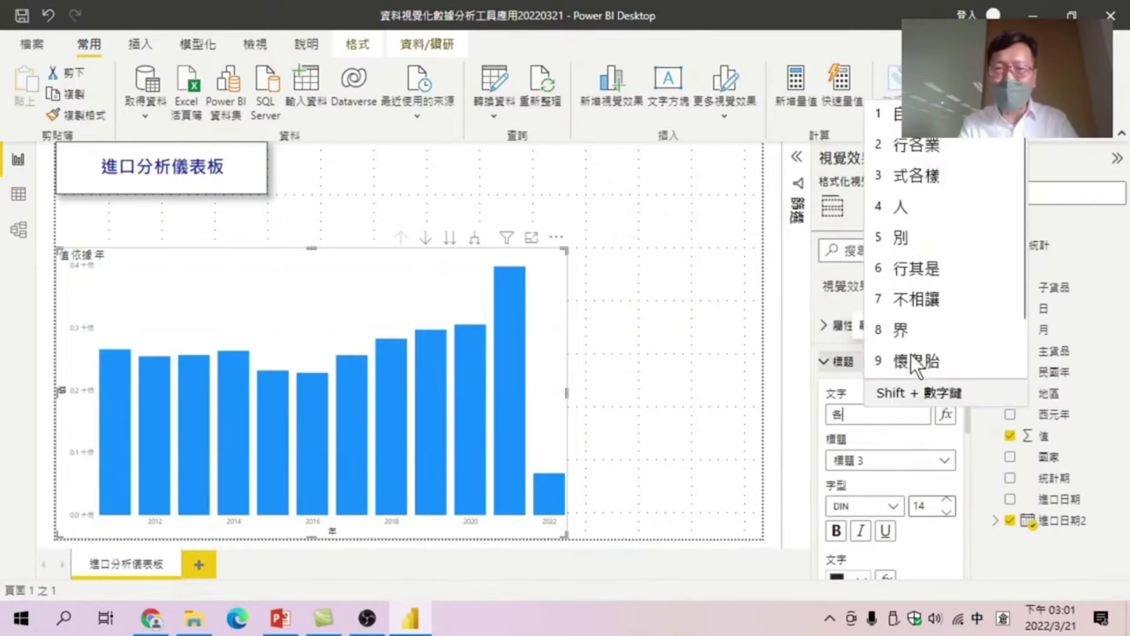
{"action": "type", "text": "年"}
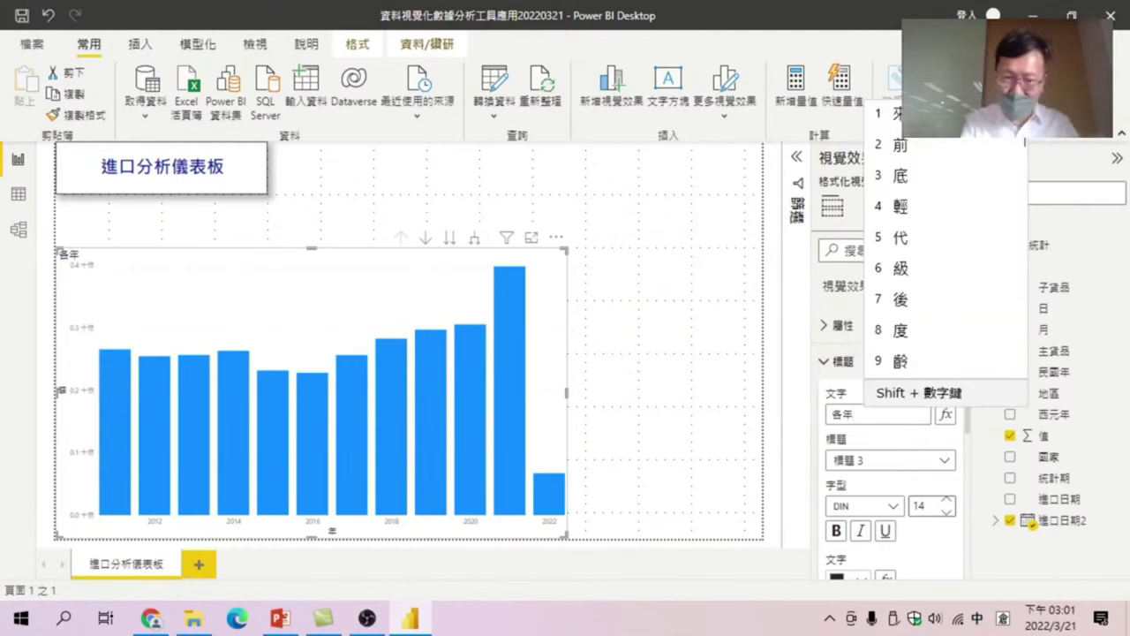
{"action": "type", "text": "進口人"}
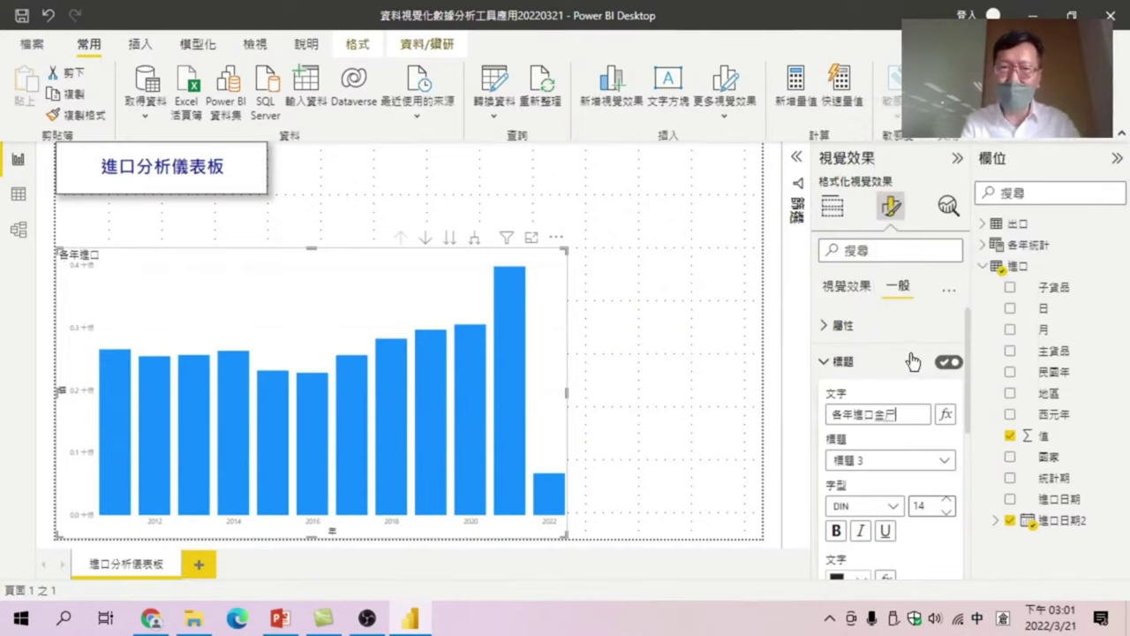
{"action": "type", "text": "分"}
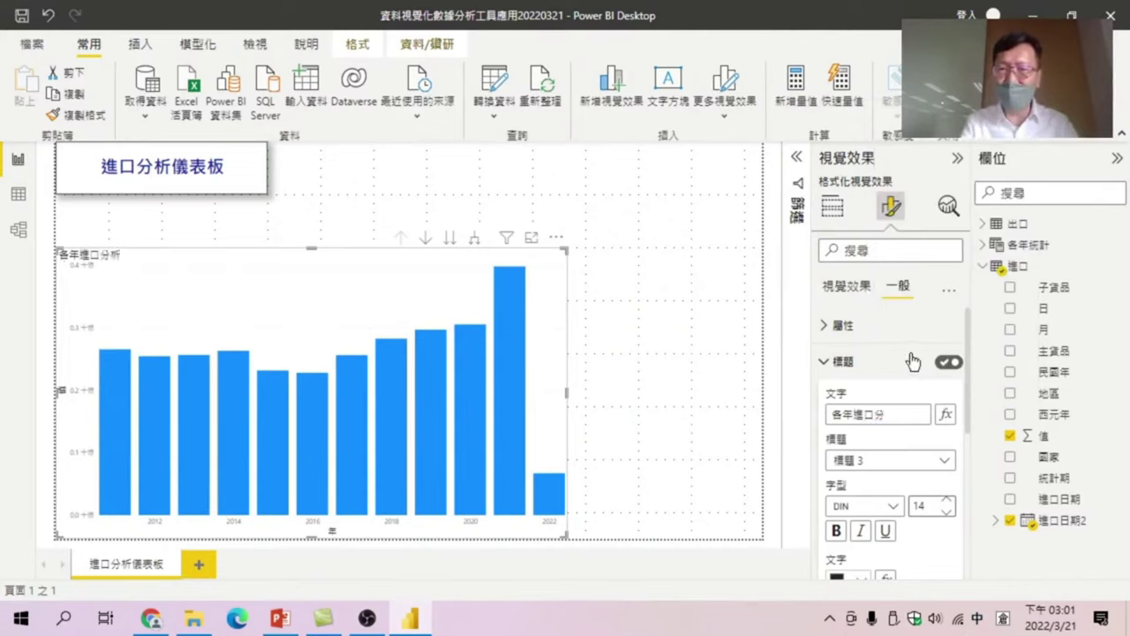
{"action": "type", "text": "析統"}
{"action": "key", "text": "Down"}
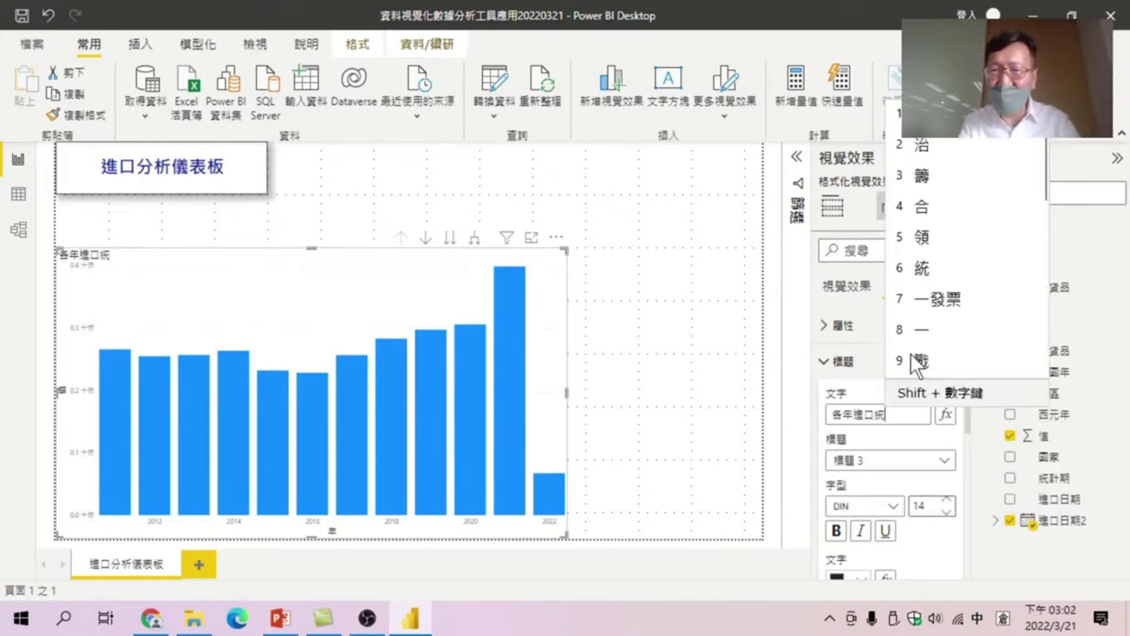
{"action": "type", "text": "計"}
{"action": "key", "text": "Escape"}
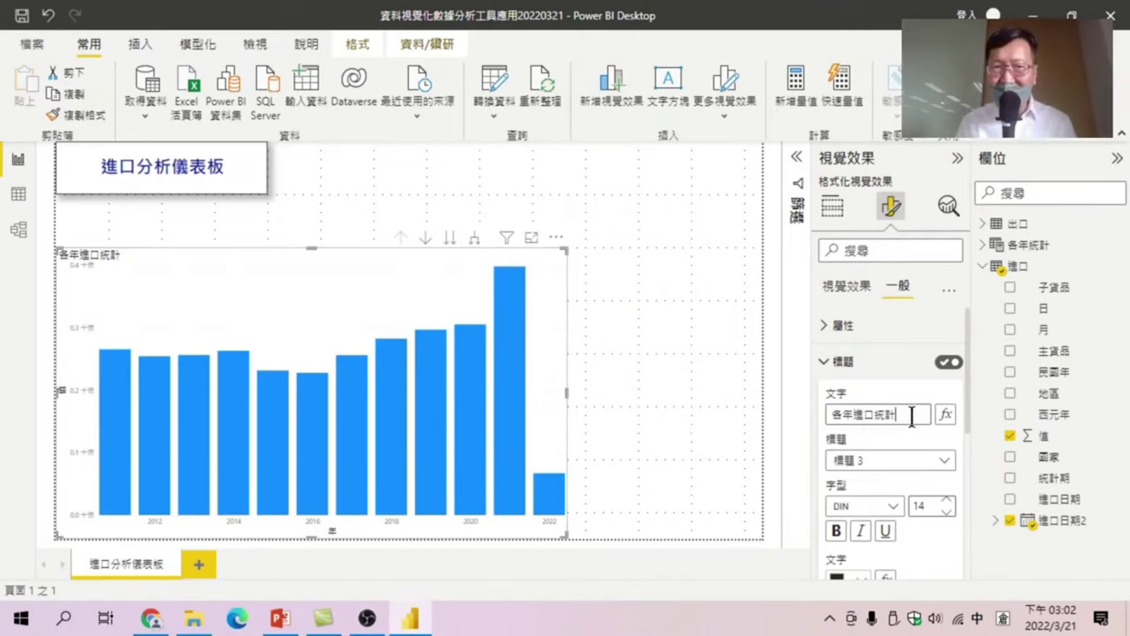
{"action": "left_click", "coordinate": [892, 510]}
- Make the title Arial Black size 20, white text on a dark blue background
{"action": "left_click", "coordinate": [870, 247]}
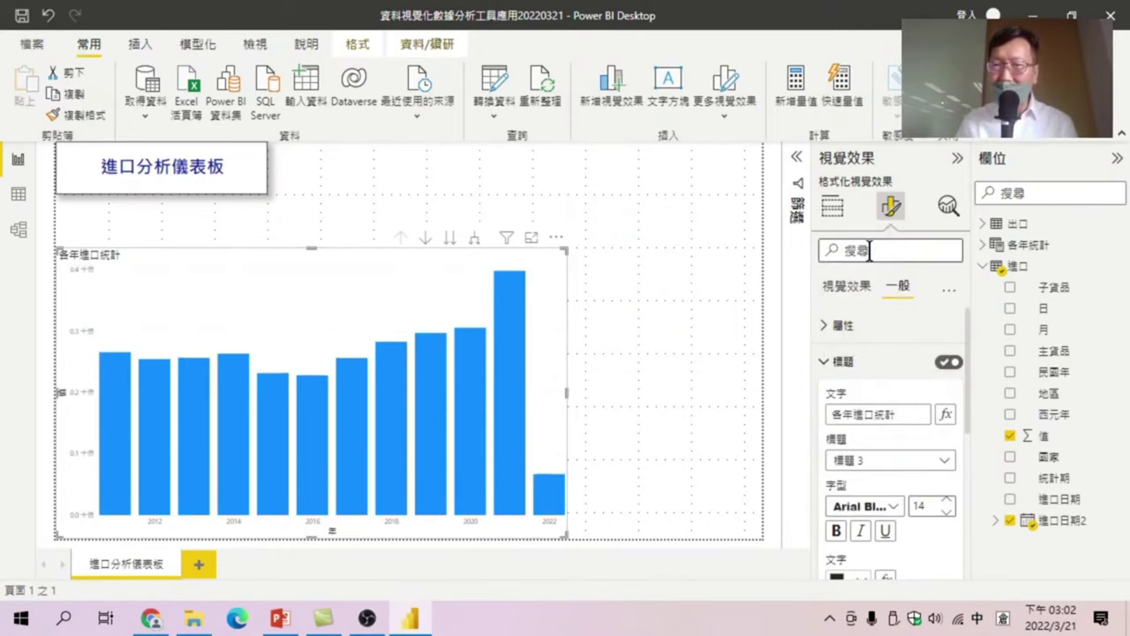
{"action": "double_click", "coordinate": [923, 505]}
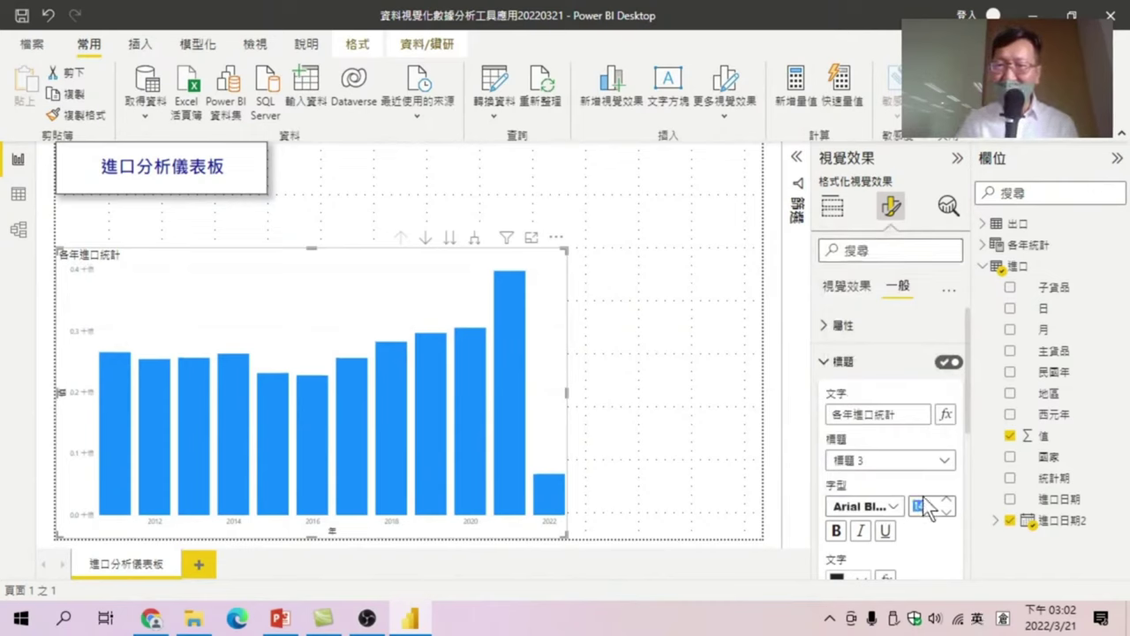
{"action": "type", "text": "20"}
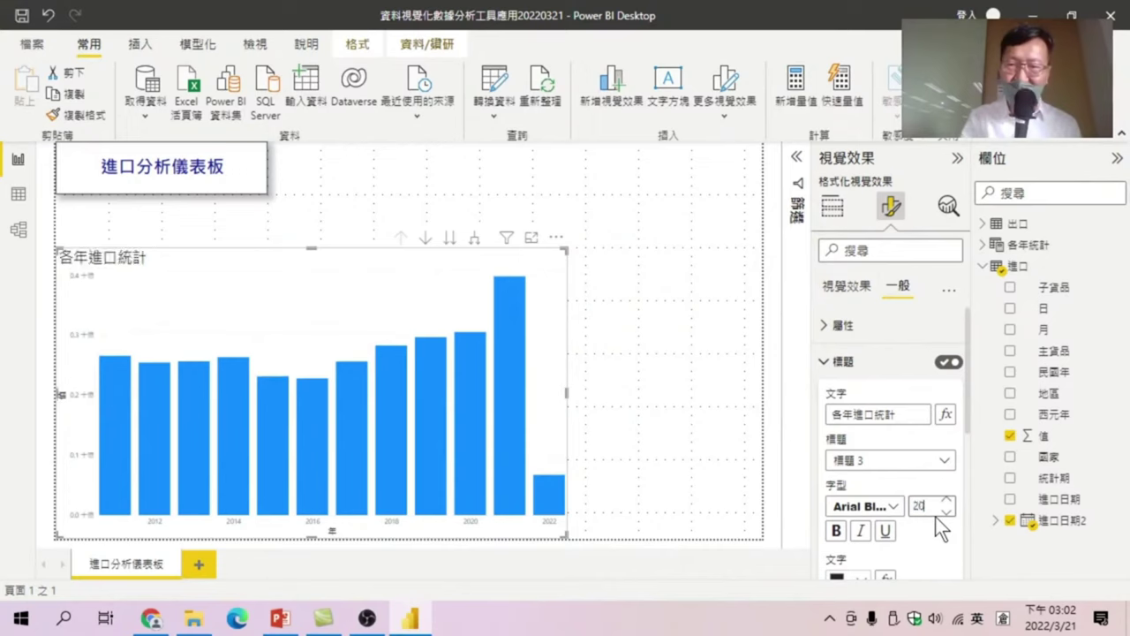
{"action": "scroll", "coordinate": [919, 533], "scroll_direction": "down", "scroll_amount": 1}
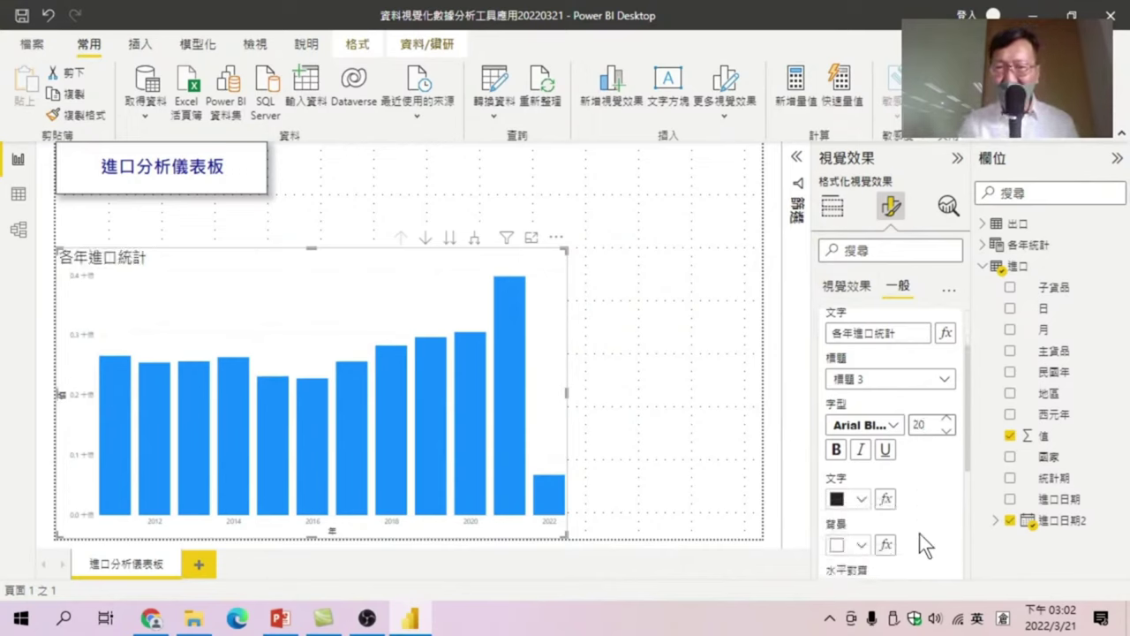
{"action": "left_click", "coordinate": [861, 499]}
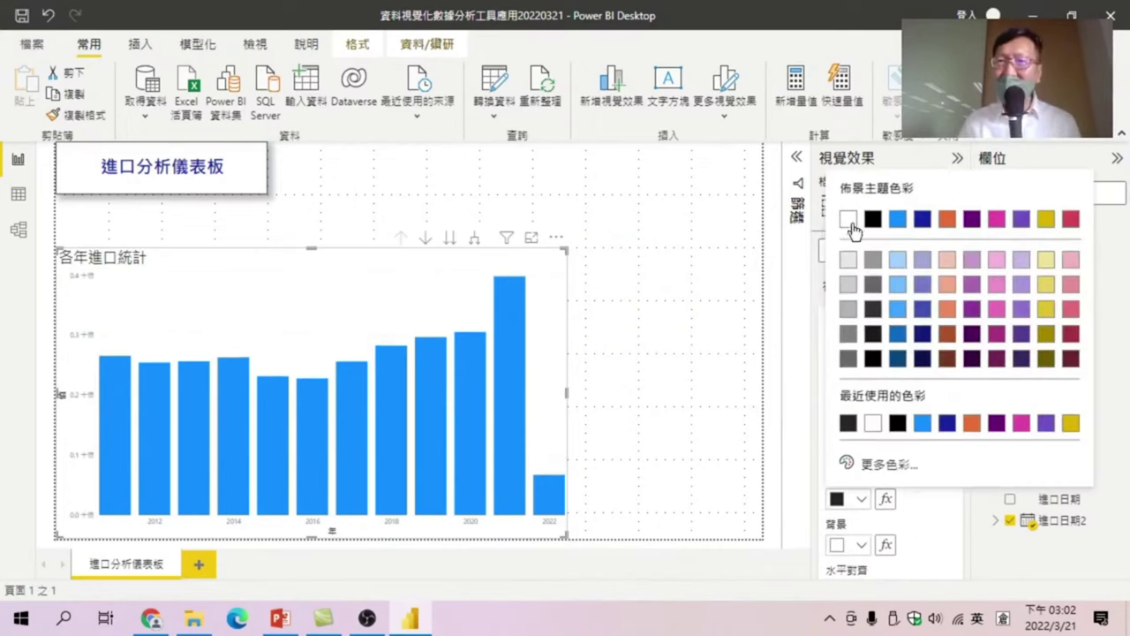
{"action": "left_click", "coordinate": [848, 220]}
{"action": "left_click", "coordinate": [861, 544]}
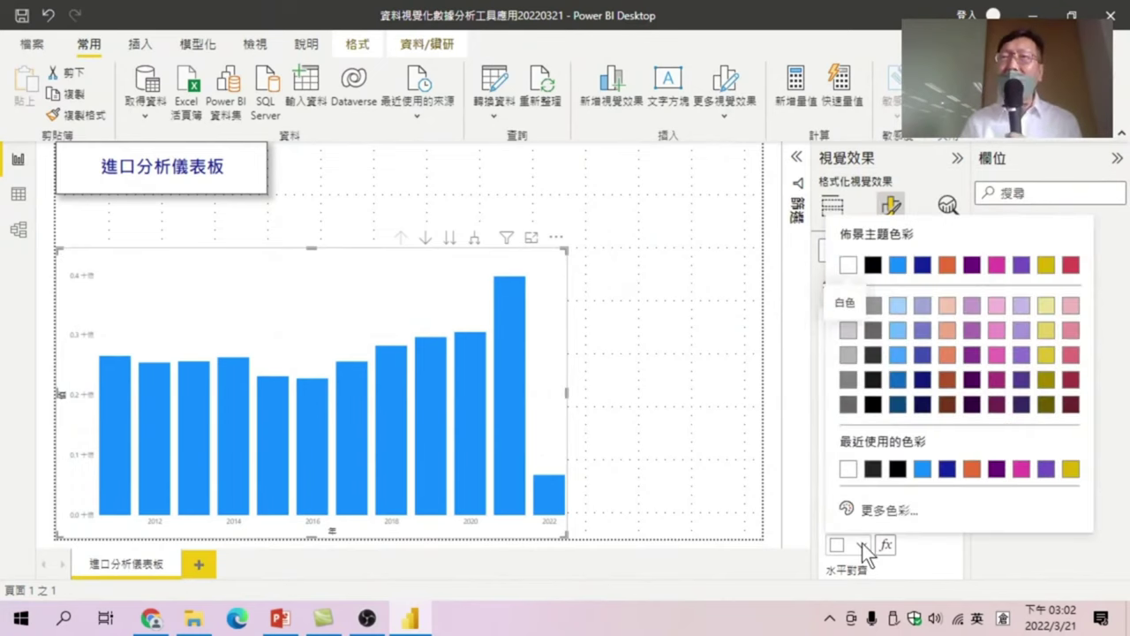
{"action": "left_click", "coordinate": [922, 265]}
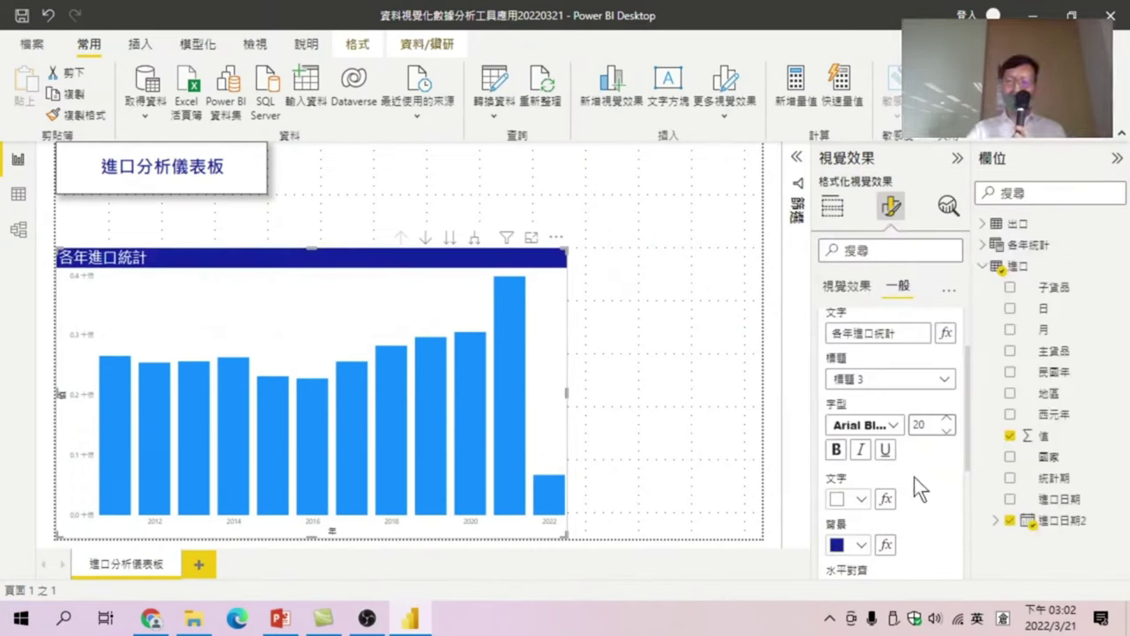
- Centre the title across the chart and collapse the Title settings
{"action": "scroll", "coordinate": [914, 477], "scroll_direction": "down", "scroll_amount": 2}
{"action": "left_click", "coordinate": [861, 511]}
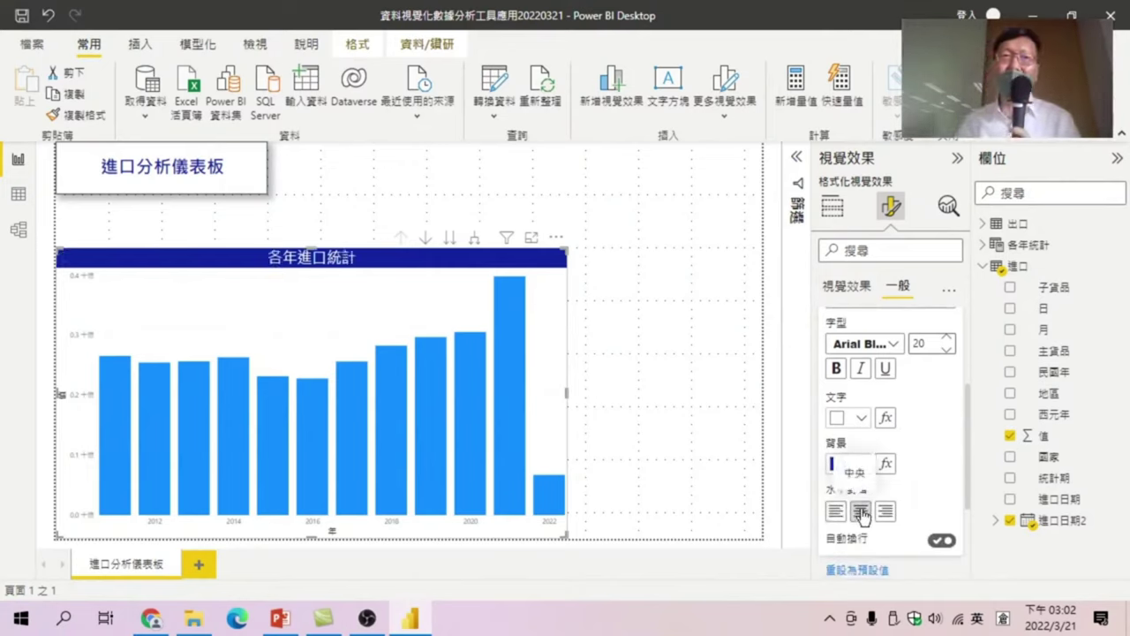
{"action": "scroll", "coordinate": [888, 471], "scroll_direction": "down", "scroll_amount": 2}
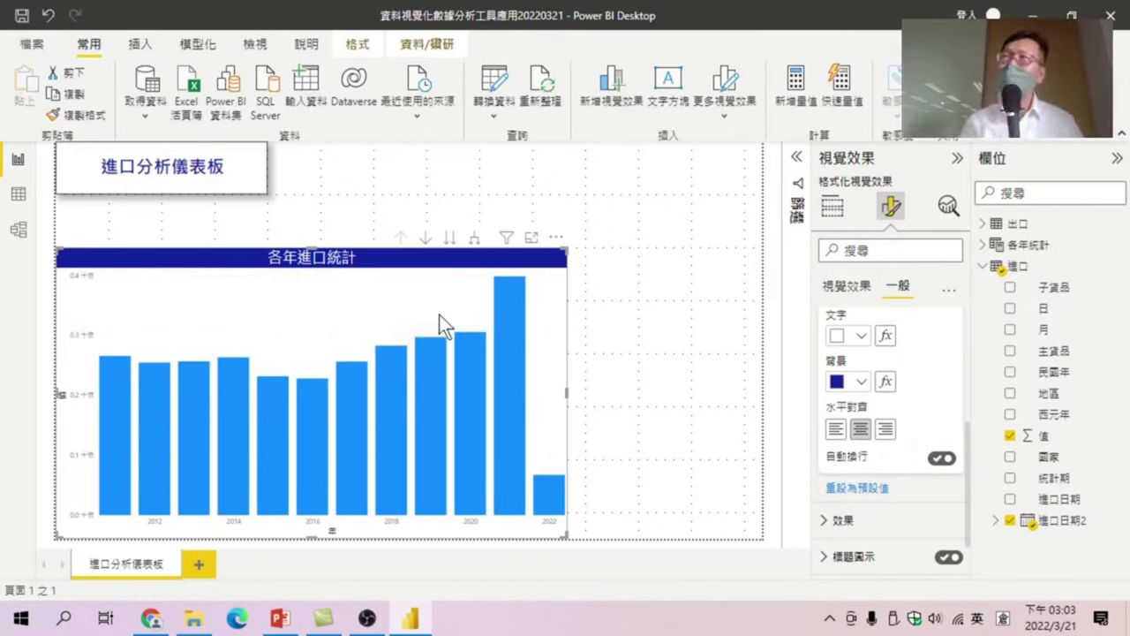
{"action": "scroll", "coordinate": [914, 377], "scroll_direction": "up", "scroll_amount": 1}
{"action": "scroll", "coordinate": [914, 377], "scroll_direction": "up", "scroll_amount": 3}
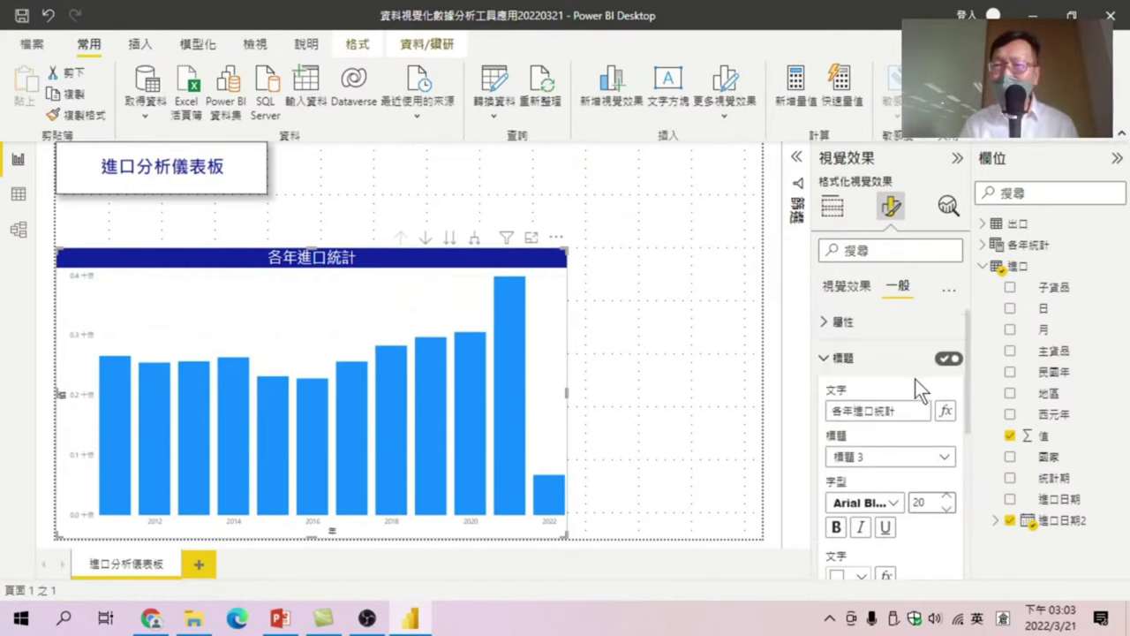
{"action": "left_click", "coordinate": [829, 363]}
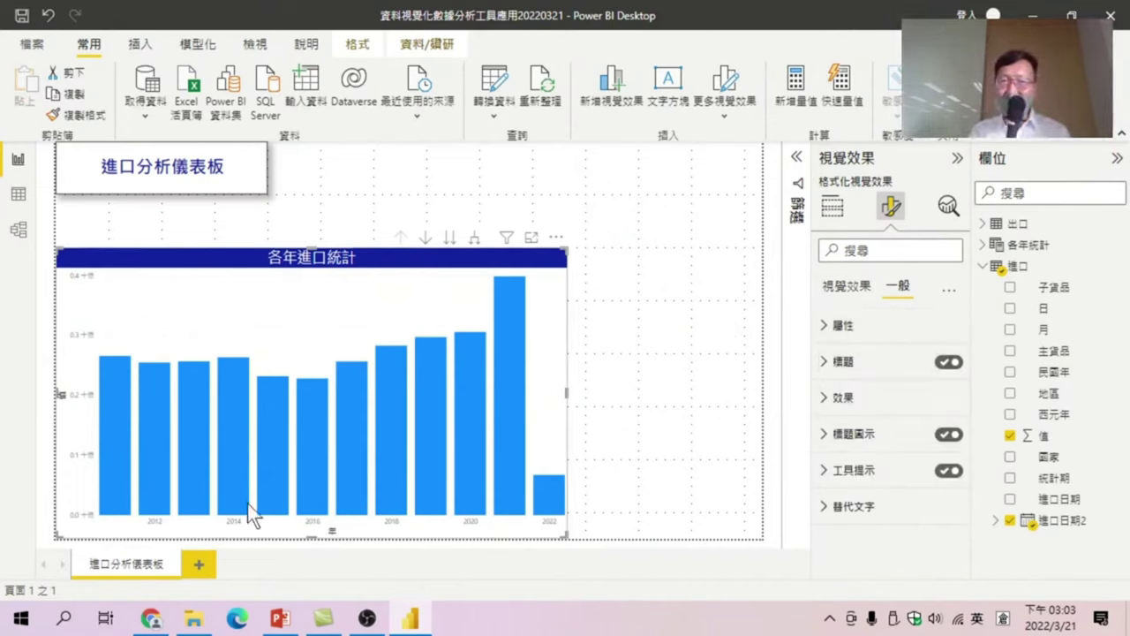
- Switch to Visual formatting, expand X-axis and scroll through its Range settings
{"action": "left_click", "coordinate": [841, 294]}
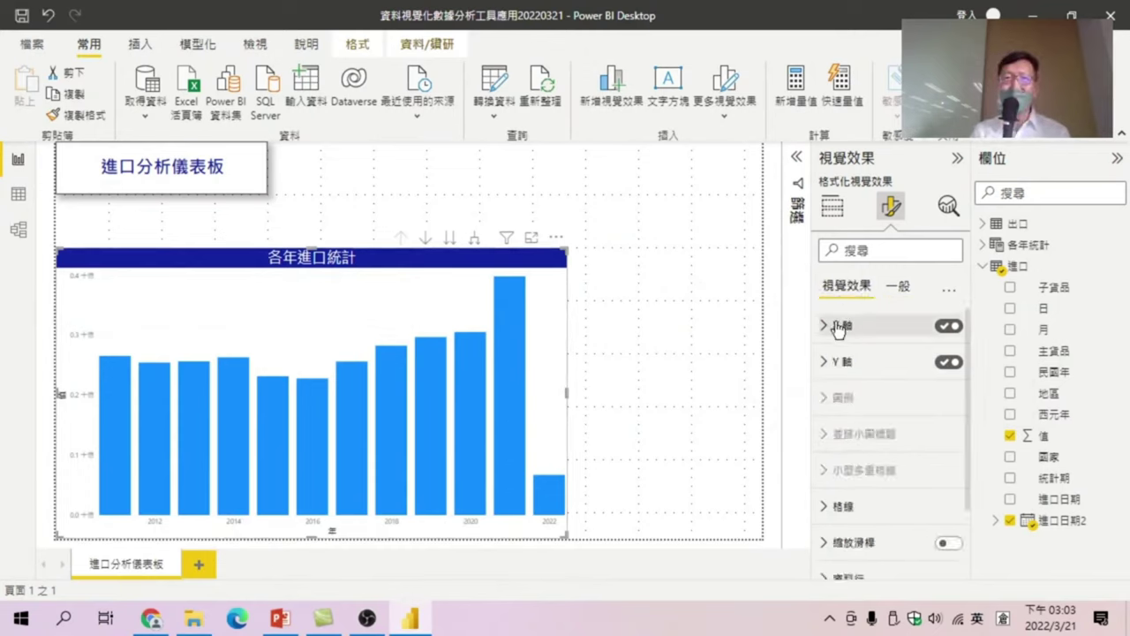
{"action": "left_click", "coordinate": [826, 327]}
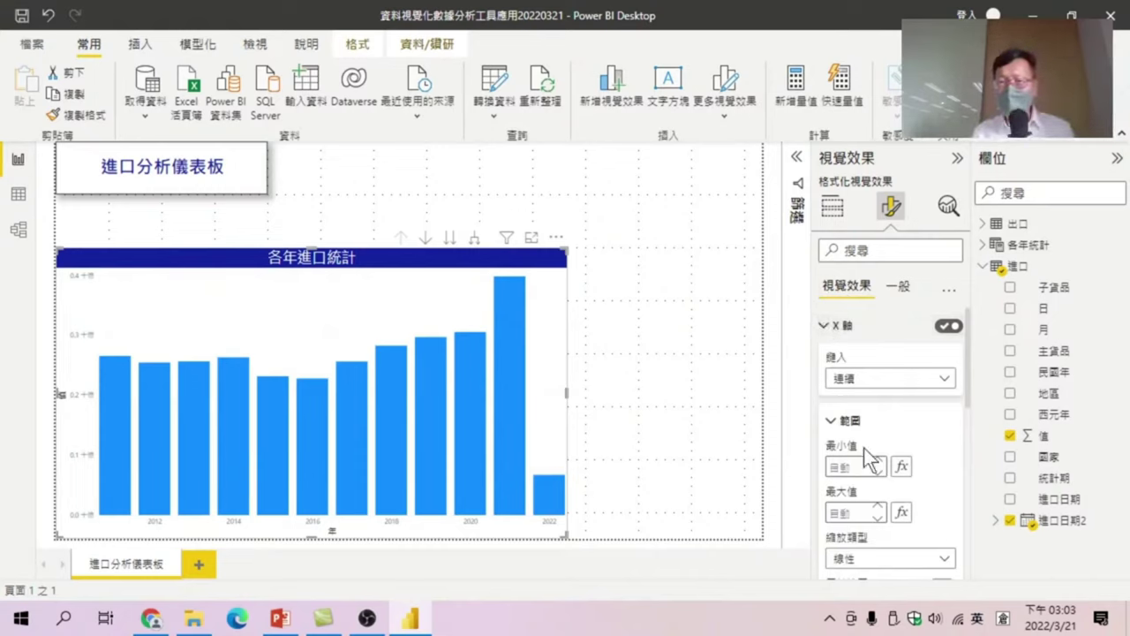
{"action": "scroll", "coordinate": [870, 459], "scroll_direction": "down", "scroll_amount": 1}
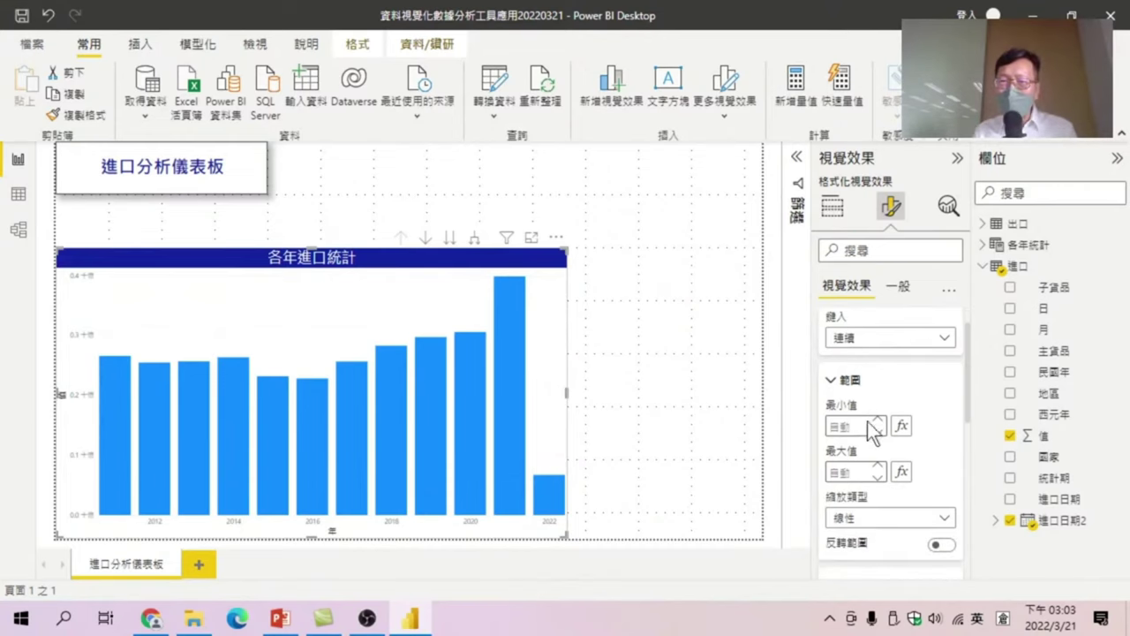
{"action": "scroll", "coordinate": [870, 426], "scroll_direction": "down", "scroll_amount": 1}
{"action": "scroll", "coordinate": [869, 424], "scroll_direction": "down", "scroll_amount": 1}
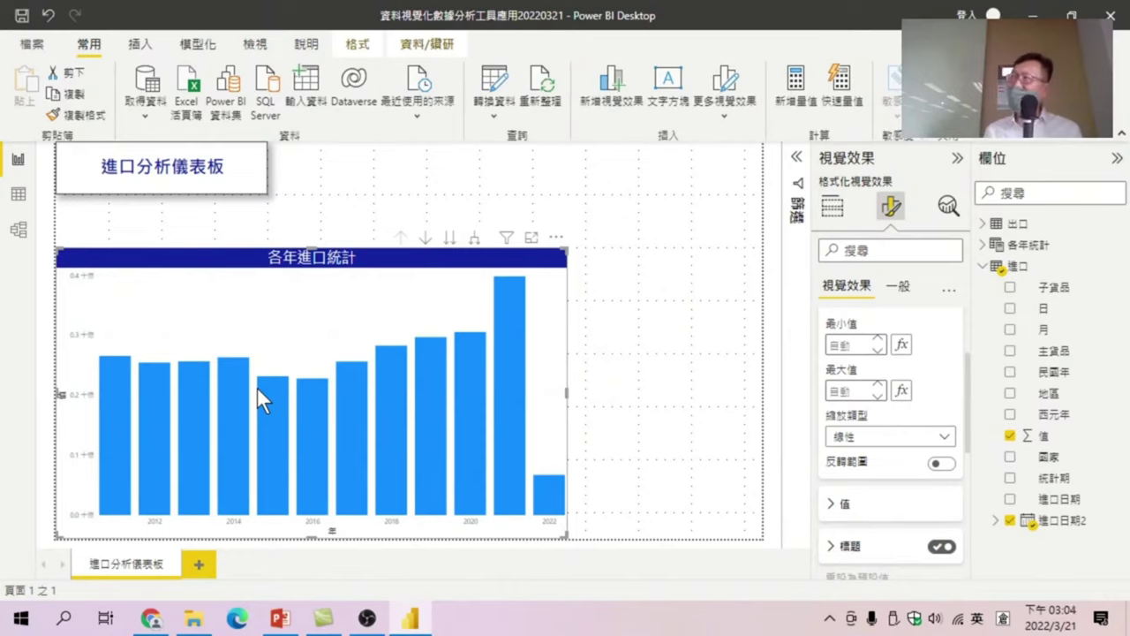
{"action": "scroll", "coordinate": [855, 426], "scroll_direction": "up", "scroll_amount": 1}
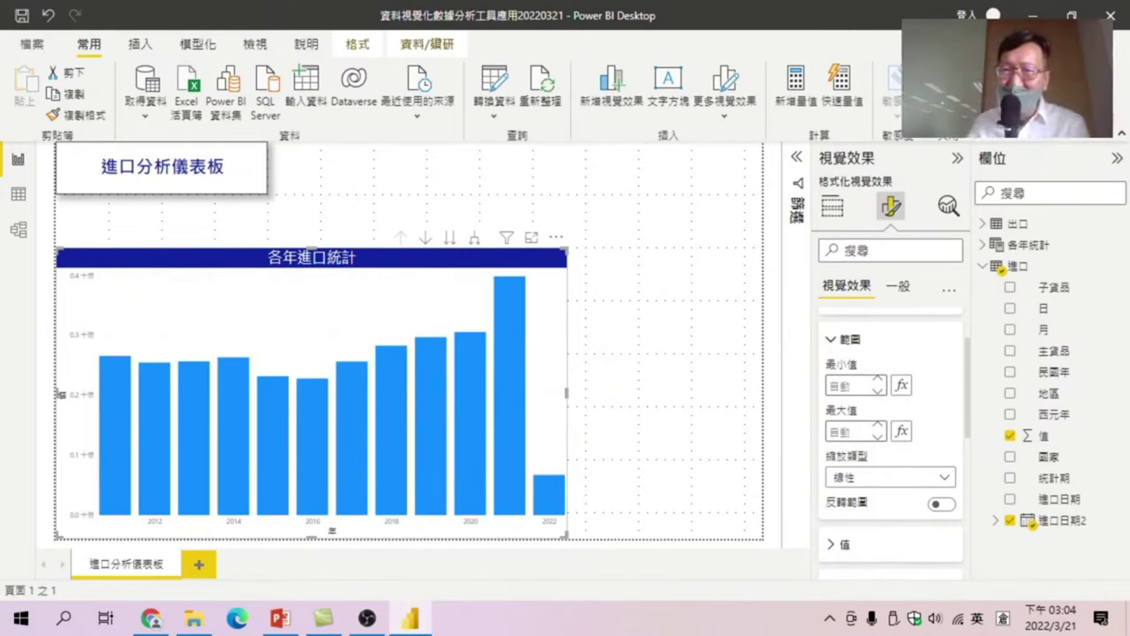
{"action": "scroll", "coordinate": [870, 432], "scroll_direction": "down", "scroll_amount": 1}
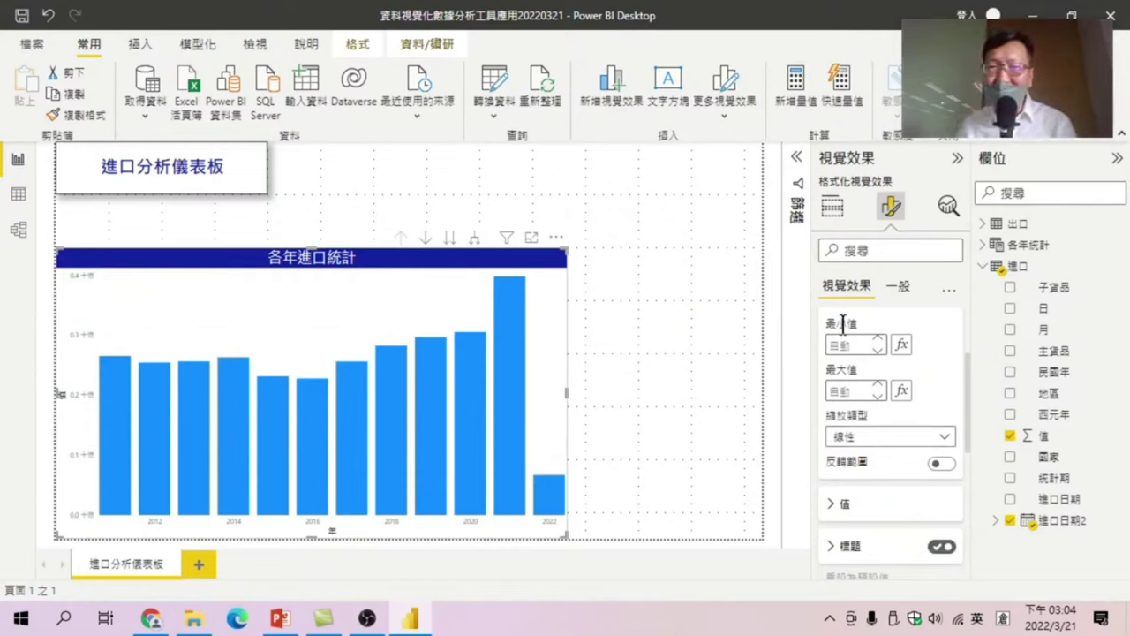
{"action": "scroll", "coordinate": [848, 326], "scroll_direction": "up", "scroll_amount": 2}
{"action": "scroll", "coordinate": [858, 425], "scroll_direction": "down", "scroll_amount": 3}
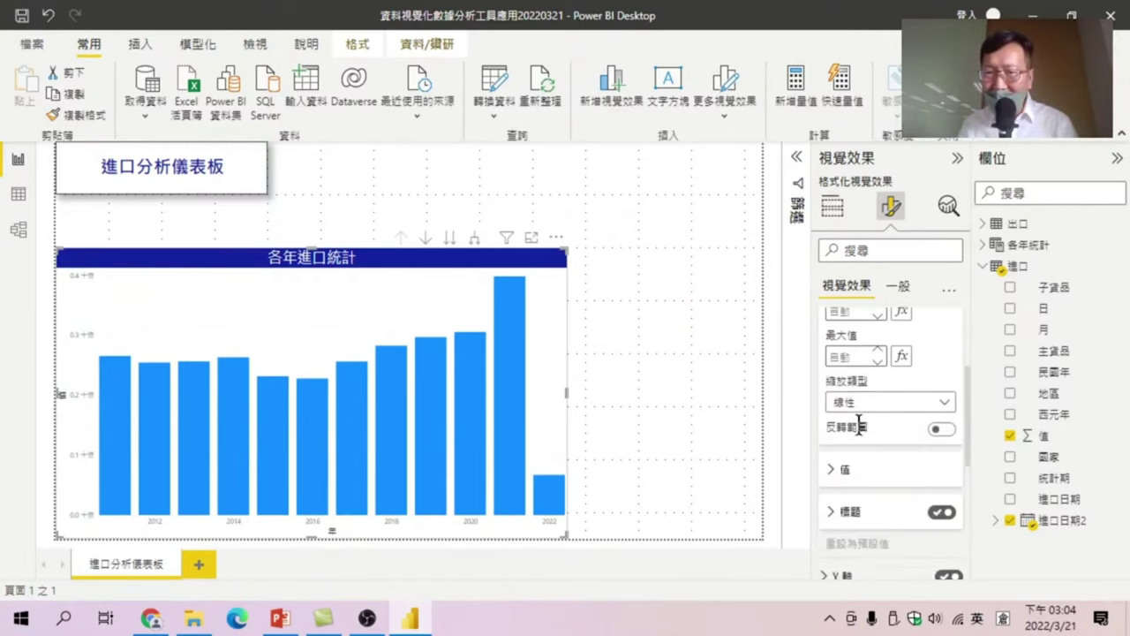
{"action": "scroll", "coordinate": [858, 426], "scroll_direction": "down", "scroll_amount": 3}
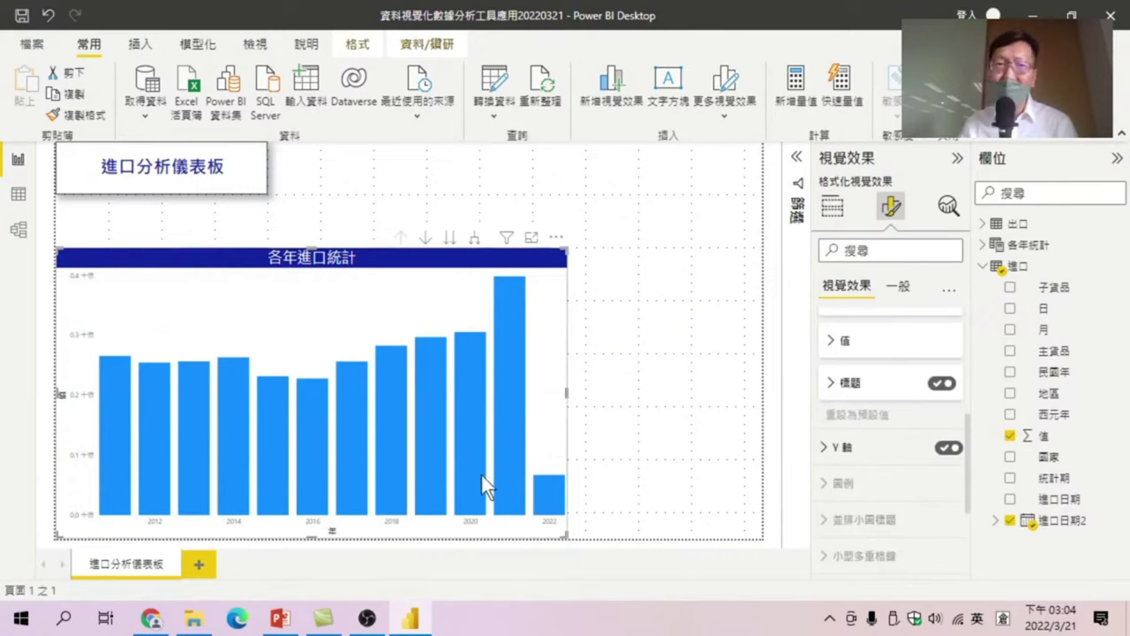
- Set the X-axis title 年 to Arial Black and raise its size to 16
{"action": "left_click", "coordinate": [834, 387]}
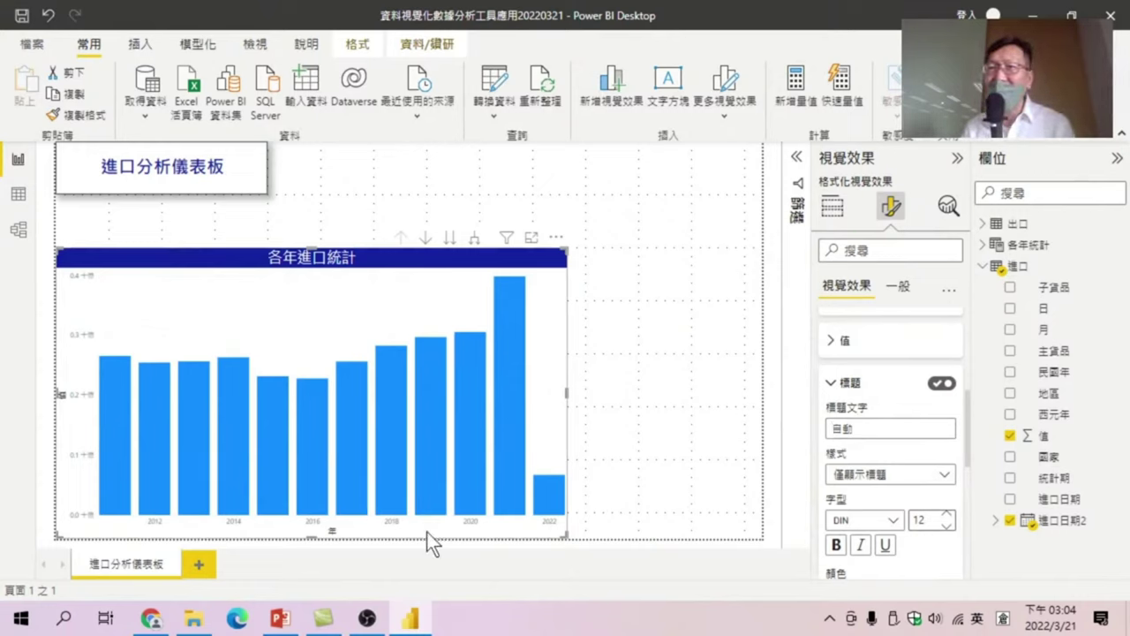
{"action": "left_click", "coordinate": [874, 429]}
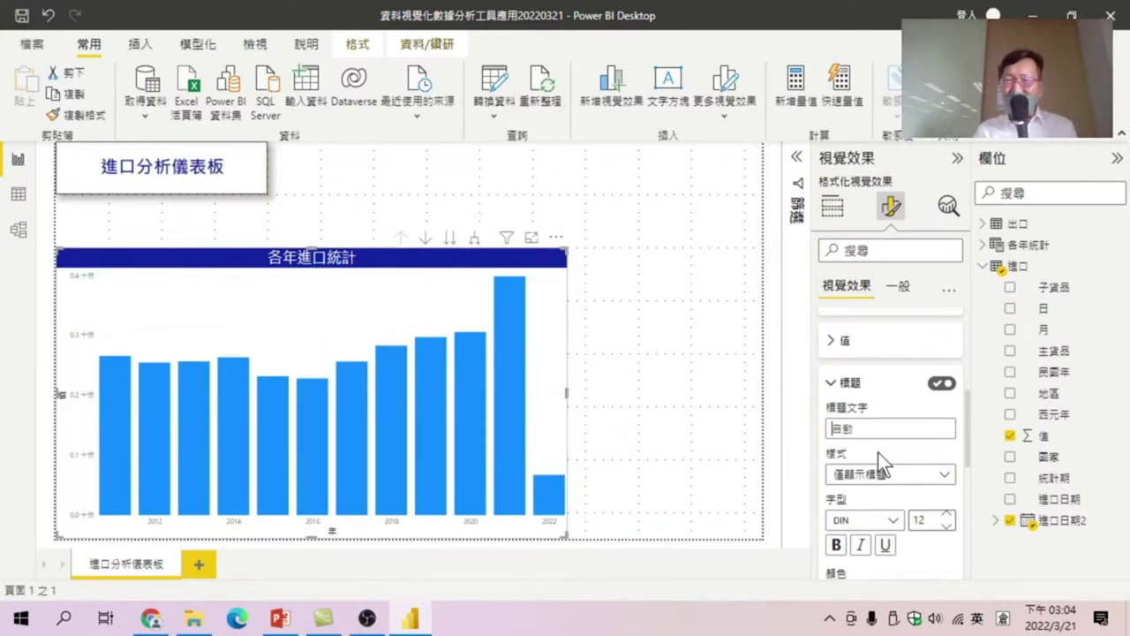
{"action": "scroll", "coordinate": [876, 458], "scroll_direction": "down", "scroll_amount": 1}
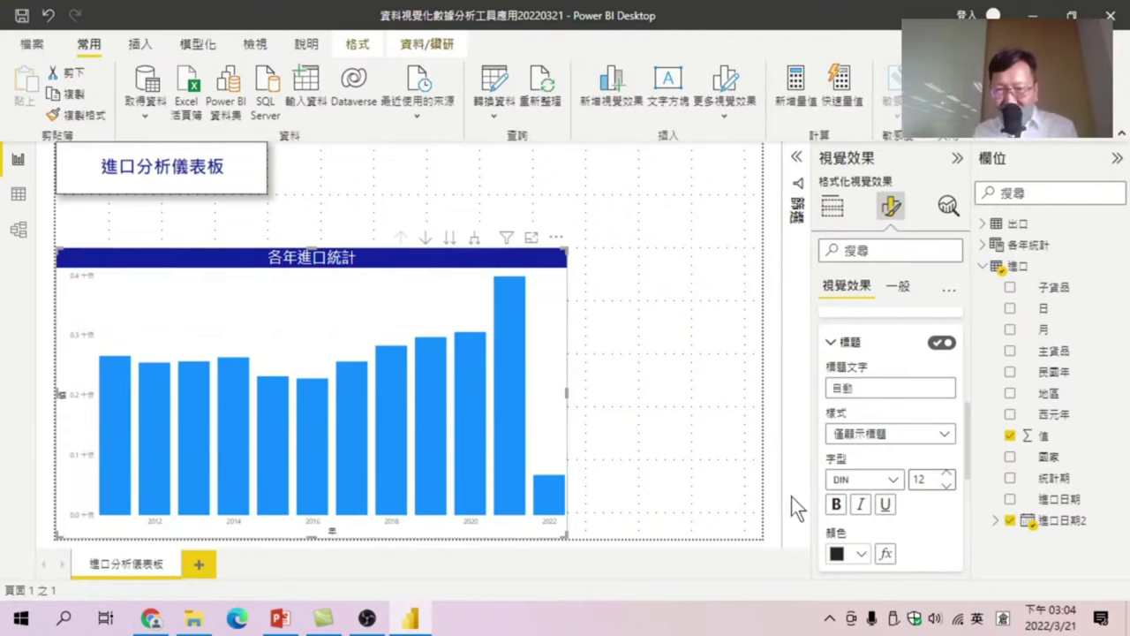
{"action": "left_click", "coordinate": [894, 478]}
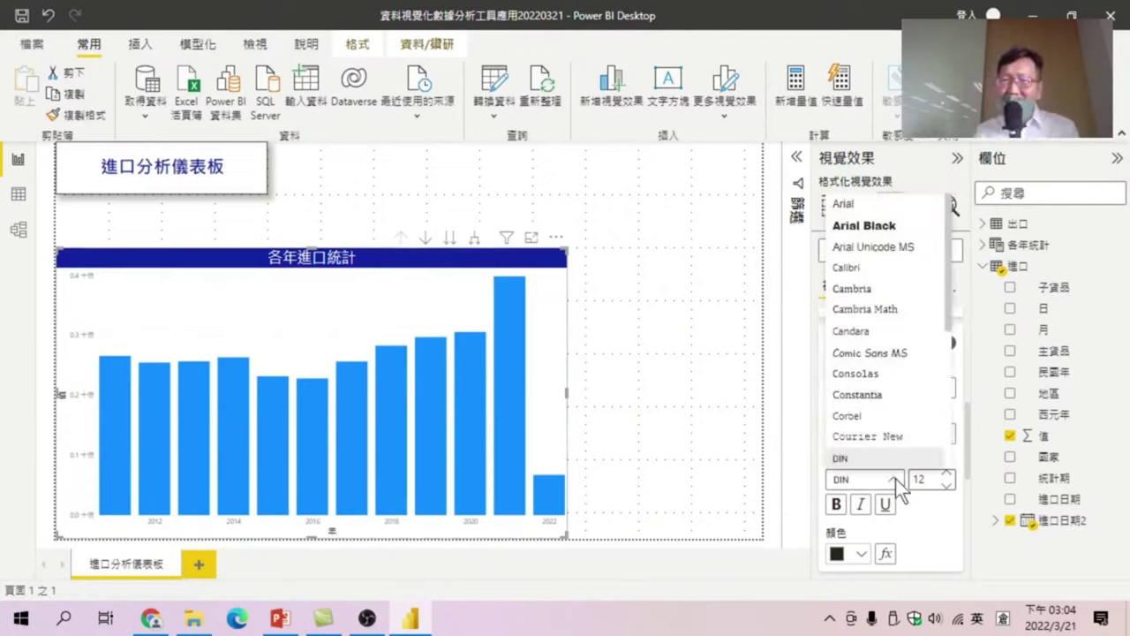
{"action": "left_click", "coordinate": [877, 226]}
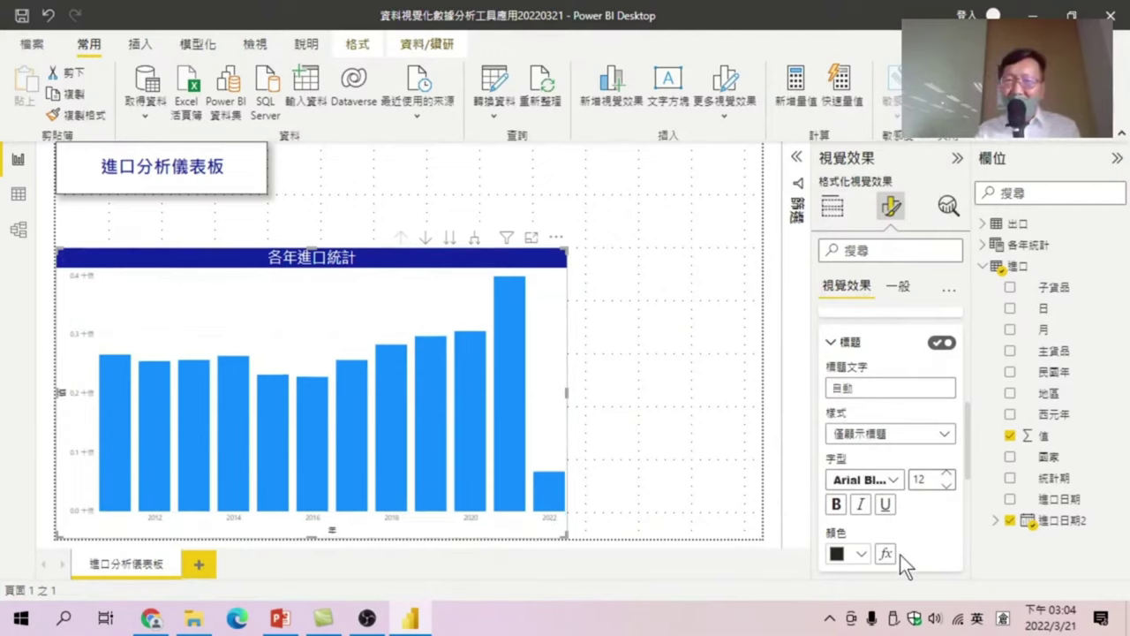
{"action": "left_click", "coordinate": [948, 475]}
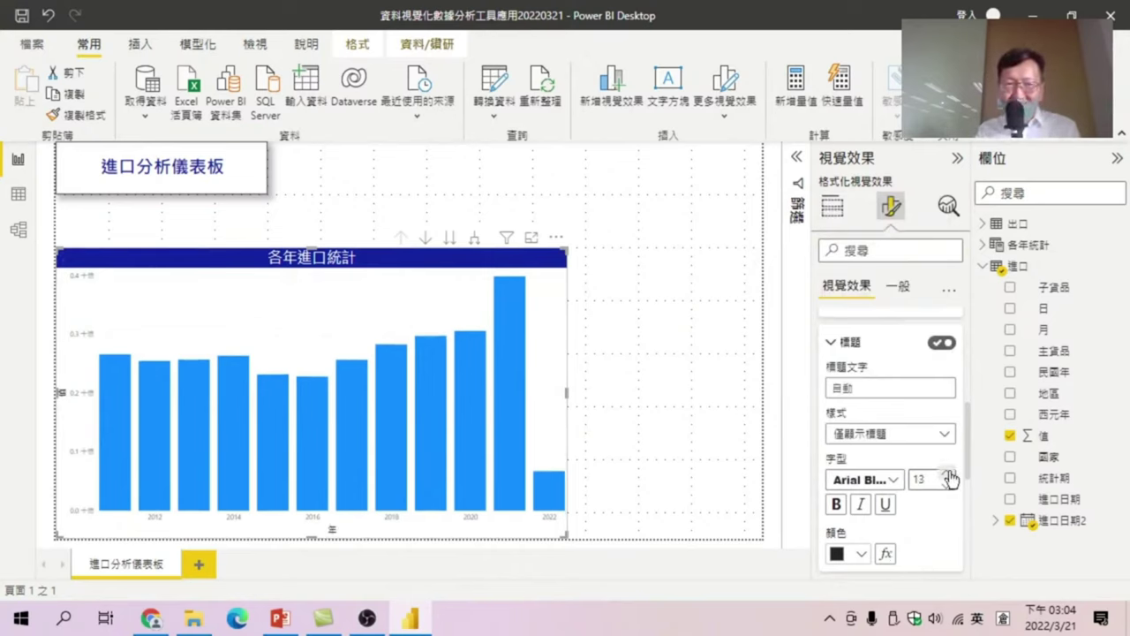
{"action": "left_click", "coordinate": [948, 475]}
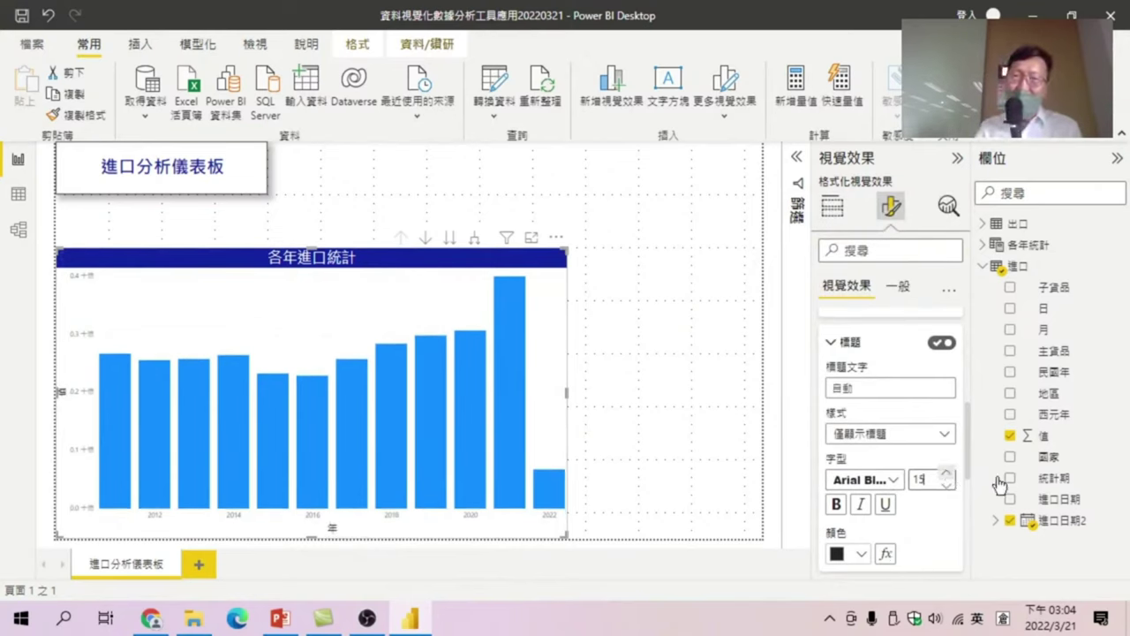
{"action": "left_click", "coordinate": [946, 475]}
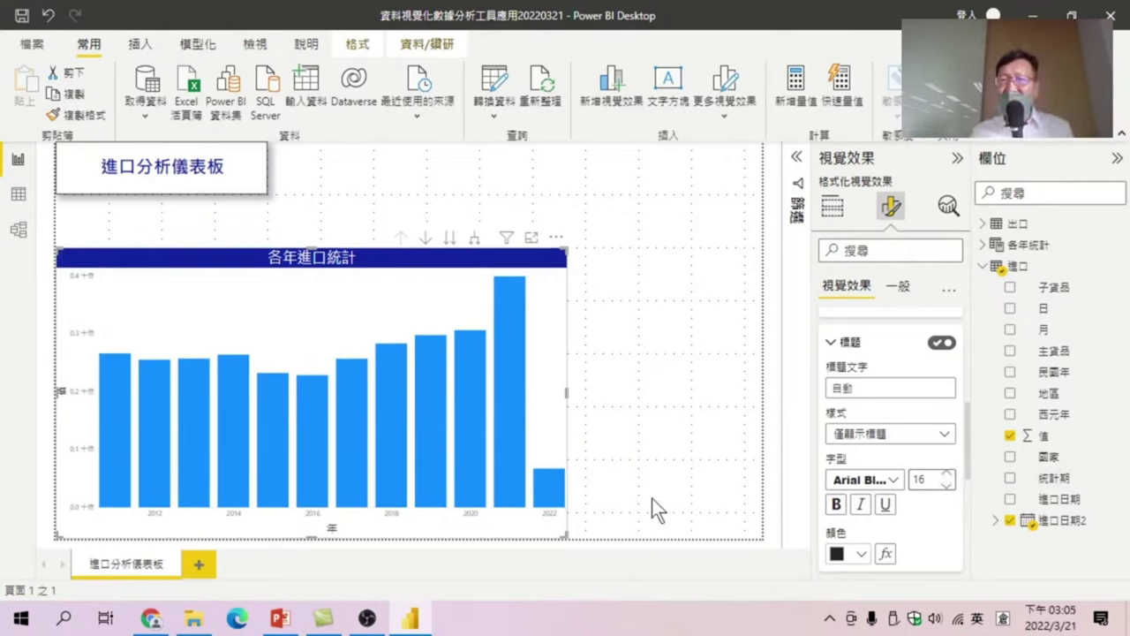
{"action": "scroll", "coordinate": [864, 477], "scroll_direction": "up", "scroll_amount": 2}
{"action": "scroll", "coordinate": [870, 437], "scroll_direction": "up", "scroll_amount": 1}
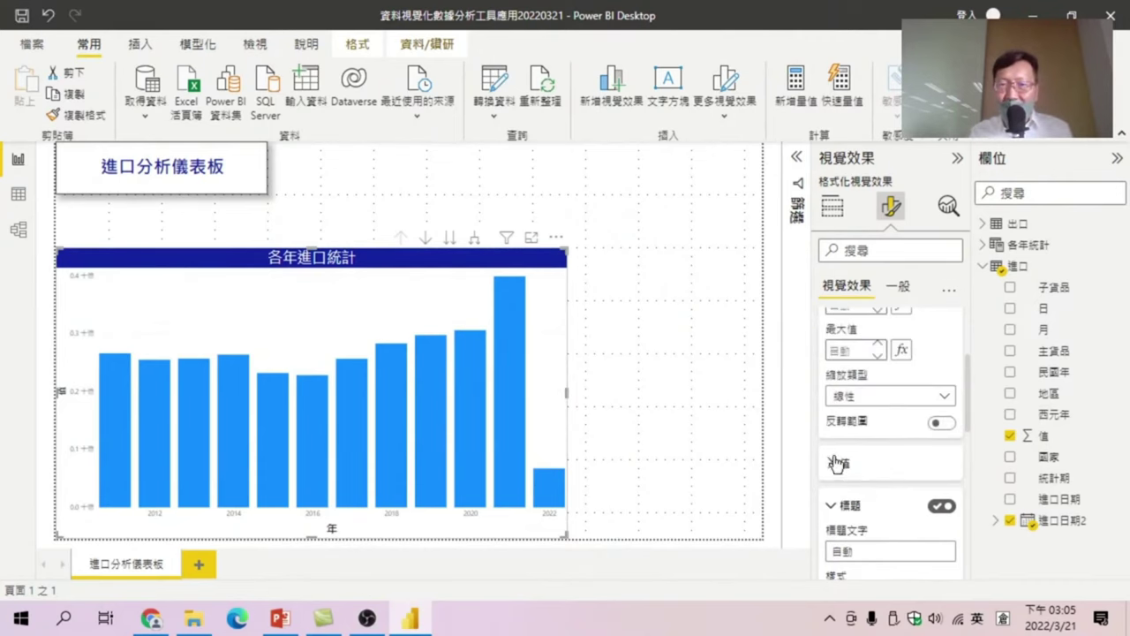
- Set the X-axis year labels to Arial Black at size 12
{"action": "scroll", "coordinate": [862, 460], "scroll_direction": "up", "scroll_amount": 1}
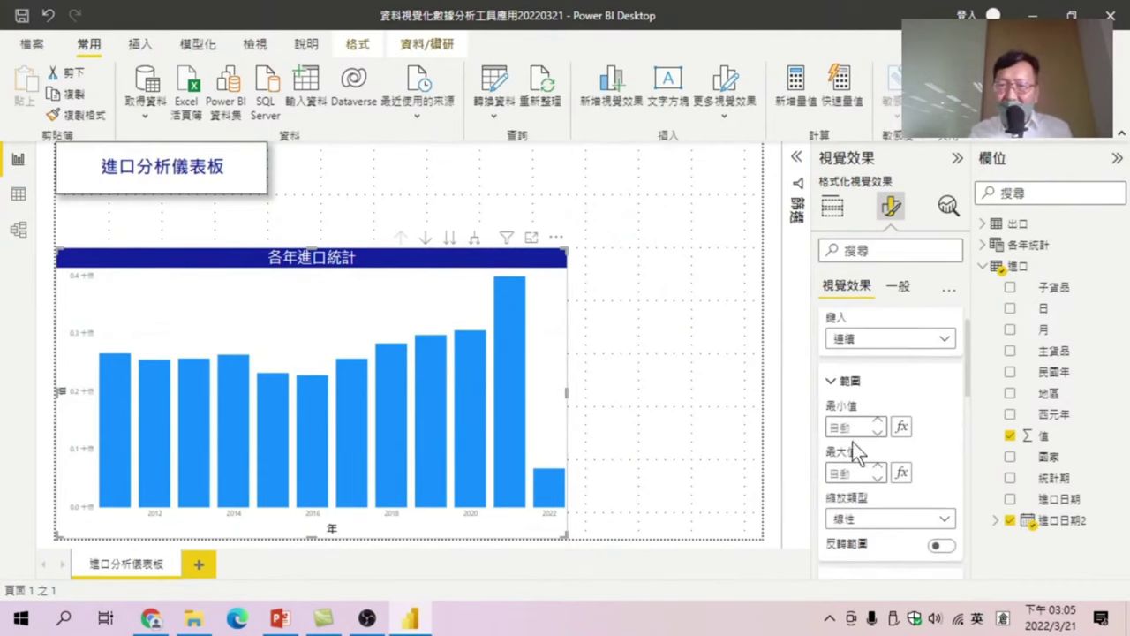
{"action": "scroll", "coordinate": [853, 451], "scroll_direction": "down", "scroll_amount": 1}
{"action": "left_click", "coordinate": [835, 467]}
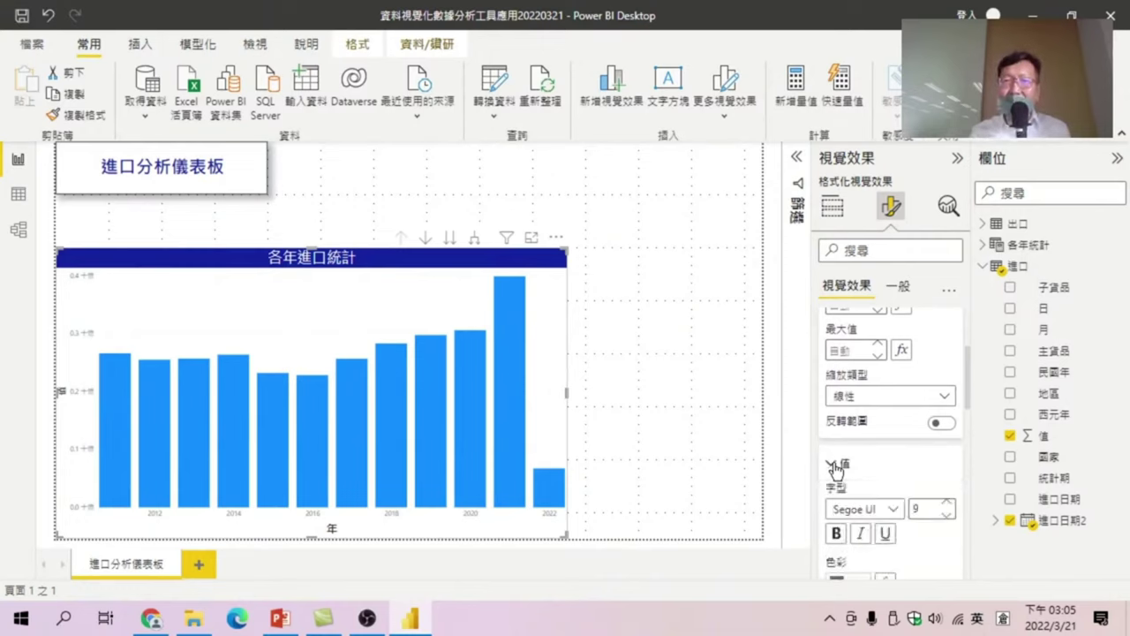
{"action": "left_click", "coordinate": [894, 509]}
{"action": "scroll", "coordinate": [873, 282], "scroll_direction": "up", "scroll_amount": 3}
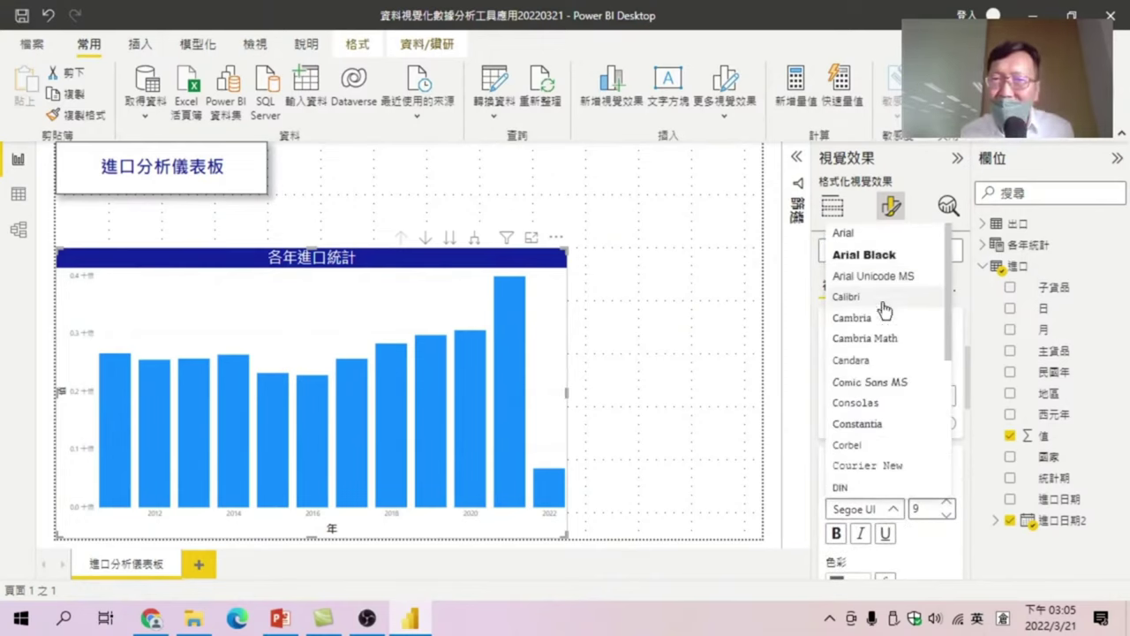
{"action": "left_click", "coordinate": [873, 257]}
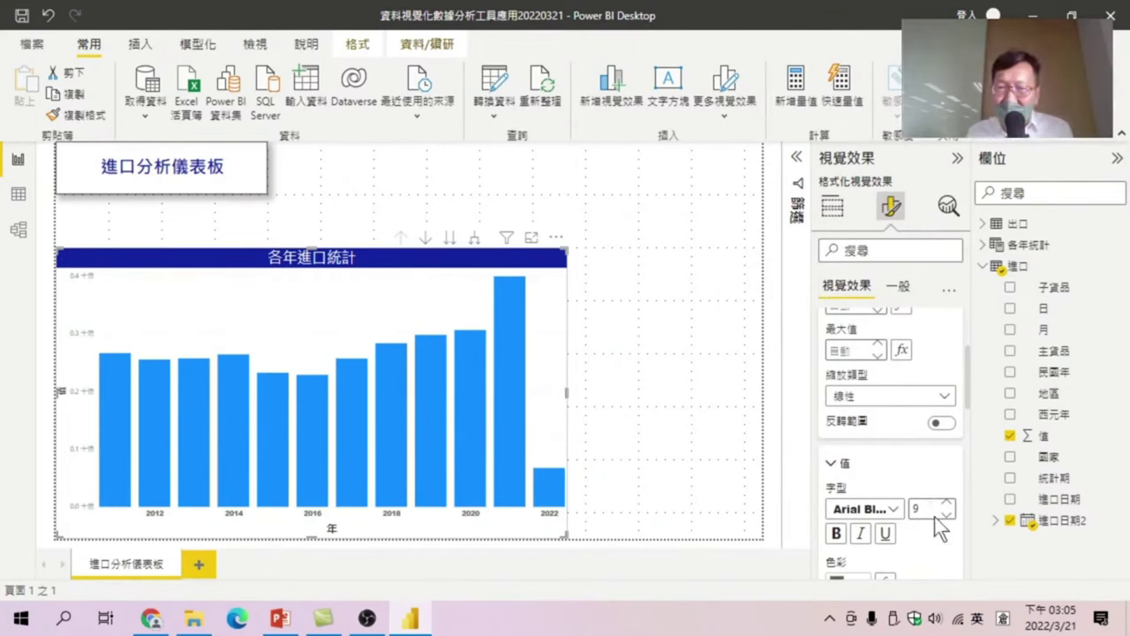
{"action": "type", "text": "12"}
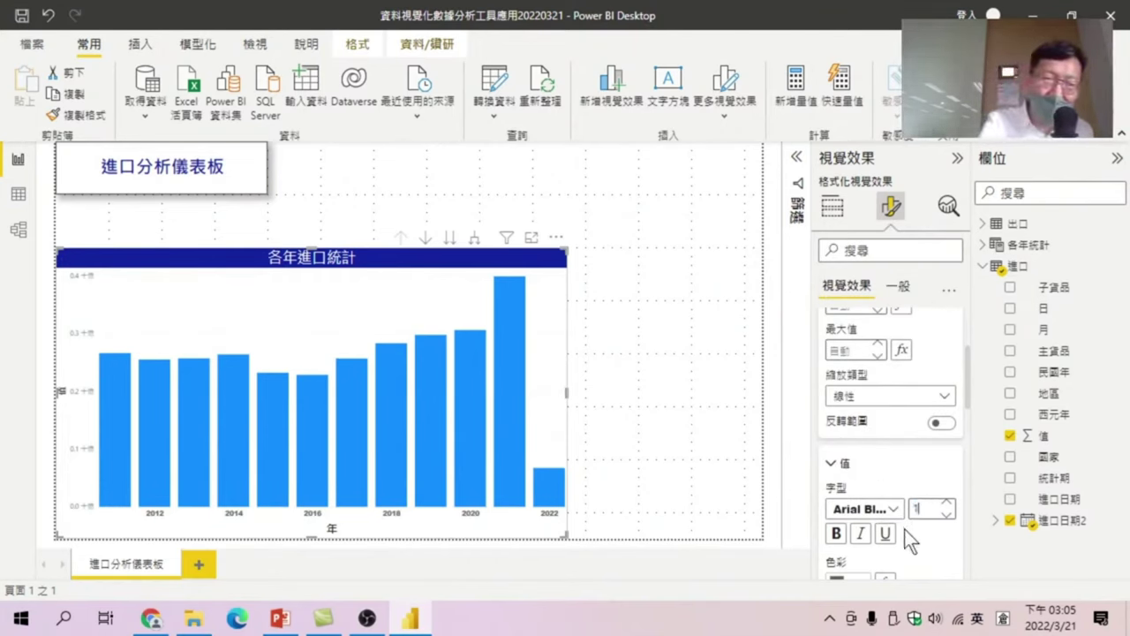
{"action": "key", "text": "Return"}
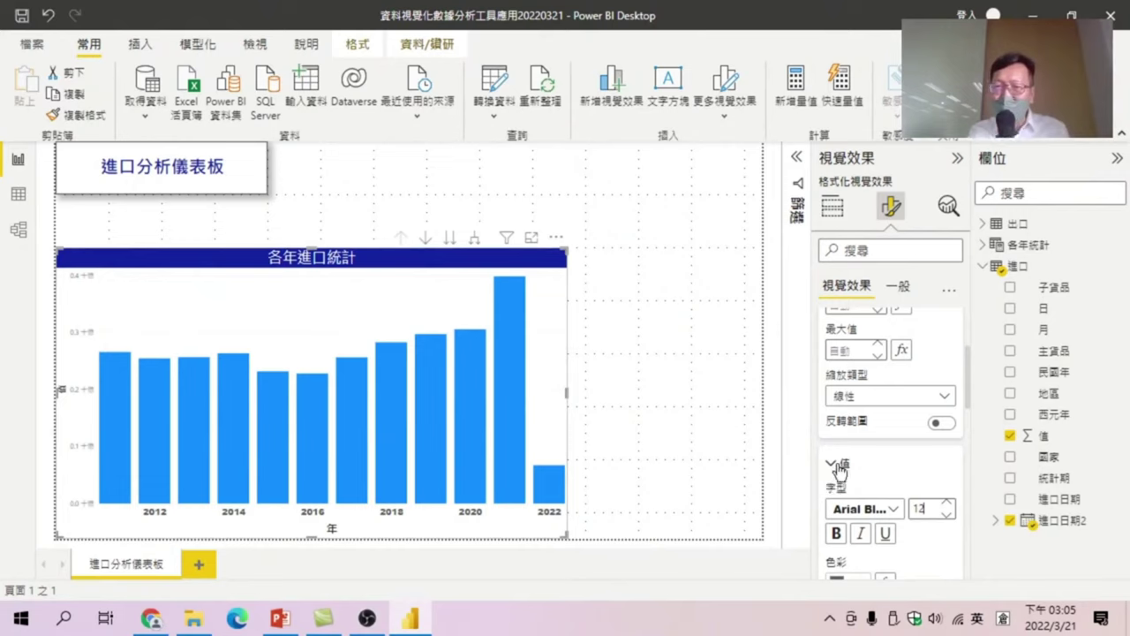
- Colour the X-axis year labels black
{"action": "scroll", "coordinate": [894, 484], "scroll_direction": "down", "scroll_amount": 2}
{"action": "scroll", "coordinate": [891, 484], "scroll_direction": "down", "scroll_amount": 3}
{"action": "scroll", "coordinate": [891, 484], "scroll_direction": "down", "scroll_amount": 1}
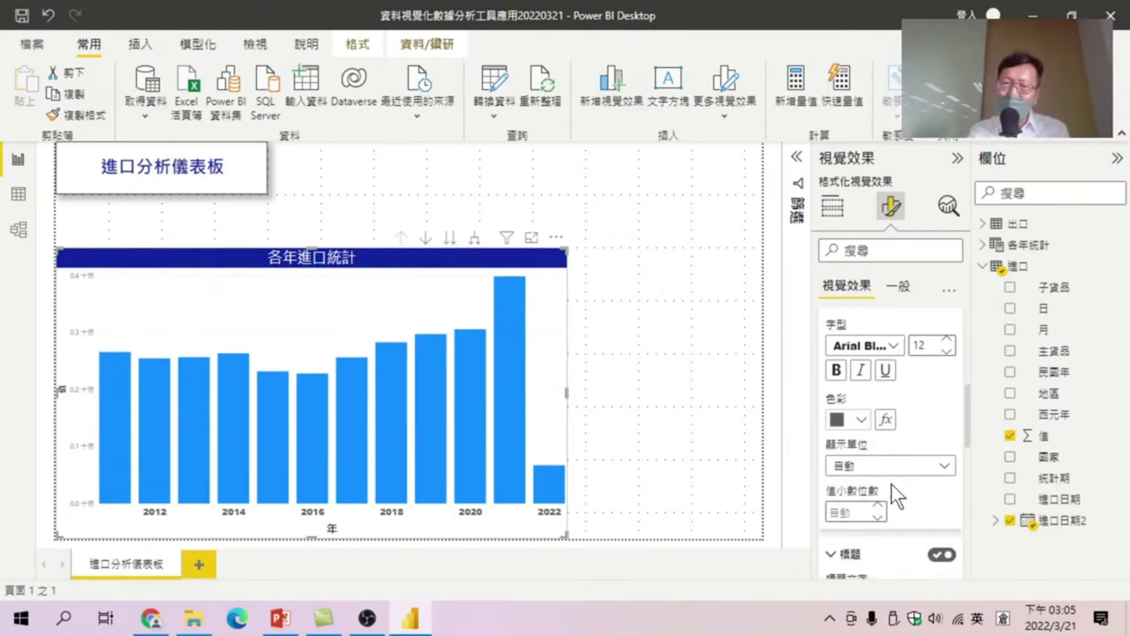
{"action": "scroll", "coordinate": [891, 484], "scroll_direction": "down", "scroll_amount": 1}
{"action": "left_click", "coordinate": [860, 379]}
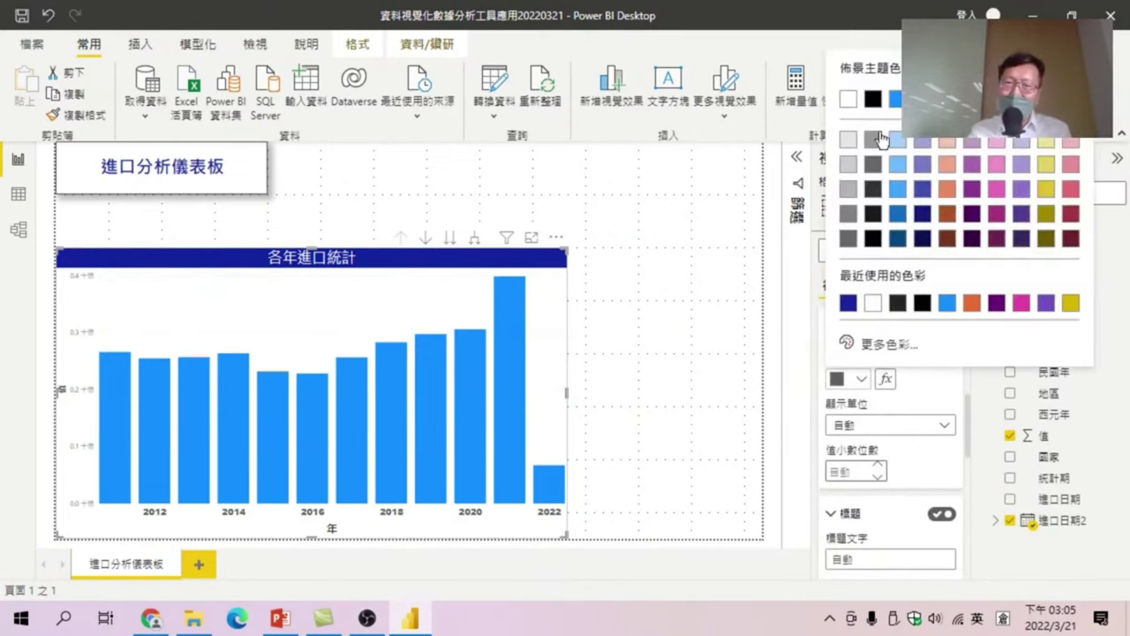
{"action": "left_click", "coordinate": [874, 93]}
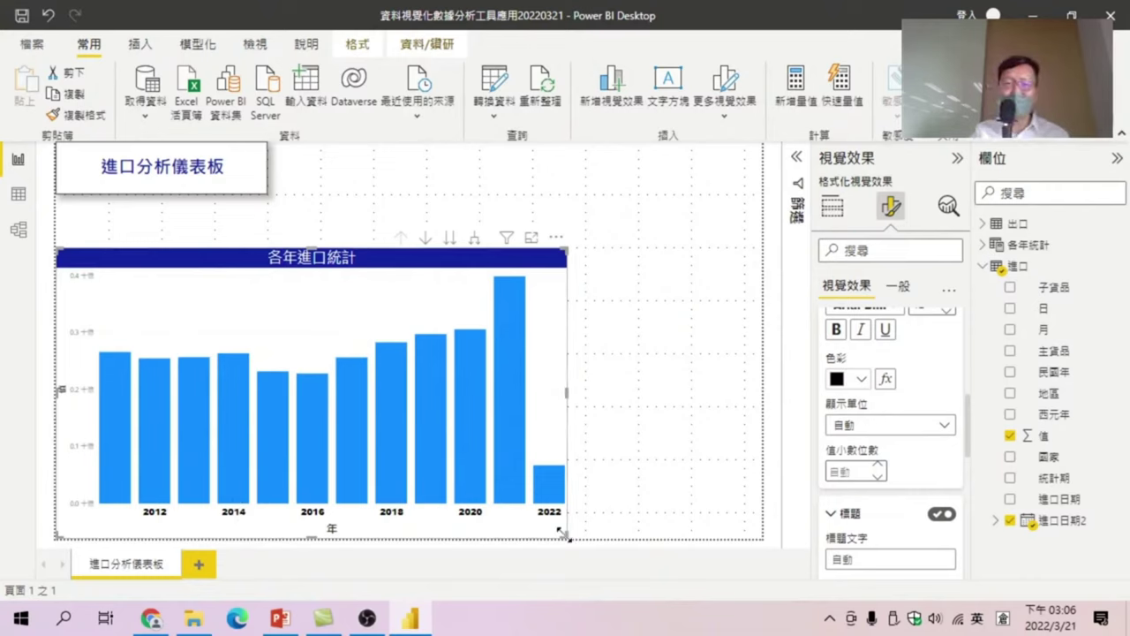
- Make the chart narrower and shorter, and move it beneath the 進口分析儀表板 heading
{"action": "mouse_move", "coordinate": [561, 531]}
{"action": "left_mouse_down"}
{"action": "mouse_move", "coordinate": [317, 546]}
{"action": "mouse_move", "coordinate": [264, 473]}
{"action": "mouse_move", "coordinate": [266, 534]}
{"action": "left_mouse_up"}
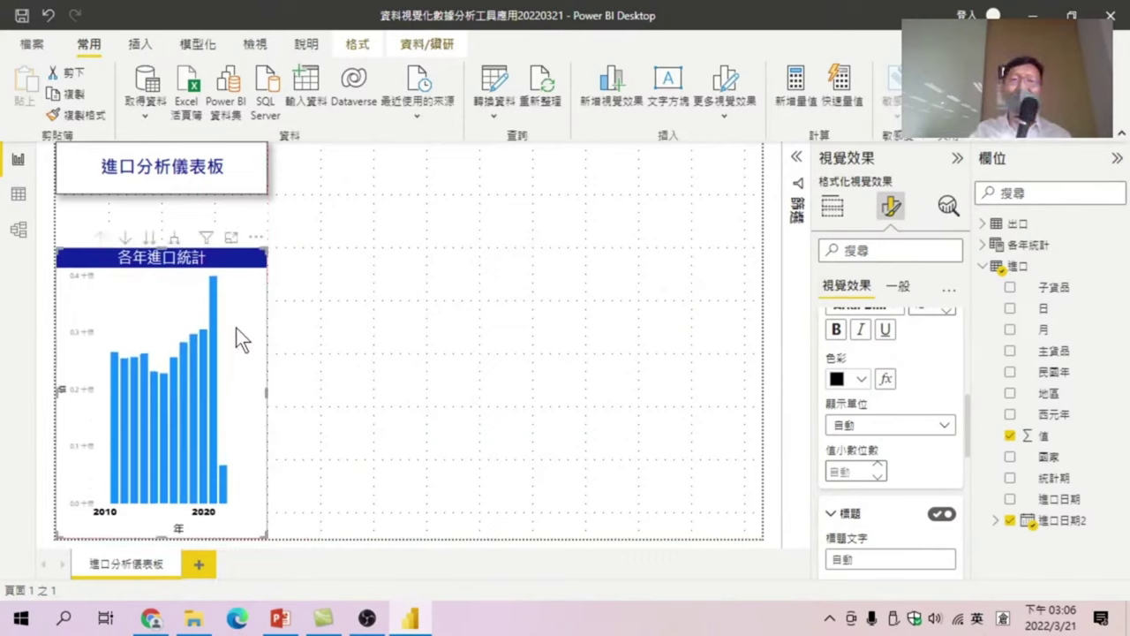
{"action": "left_click_drag", "start_coordinate": [172, 276], "coordinate": [181, 221]}
{"action": "left_click_drag", "start_coordinate": [176, 483], "coordinate": [173, 378]}
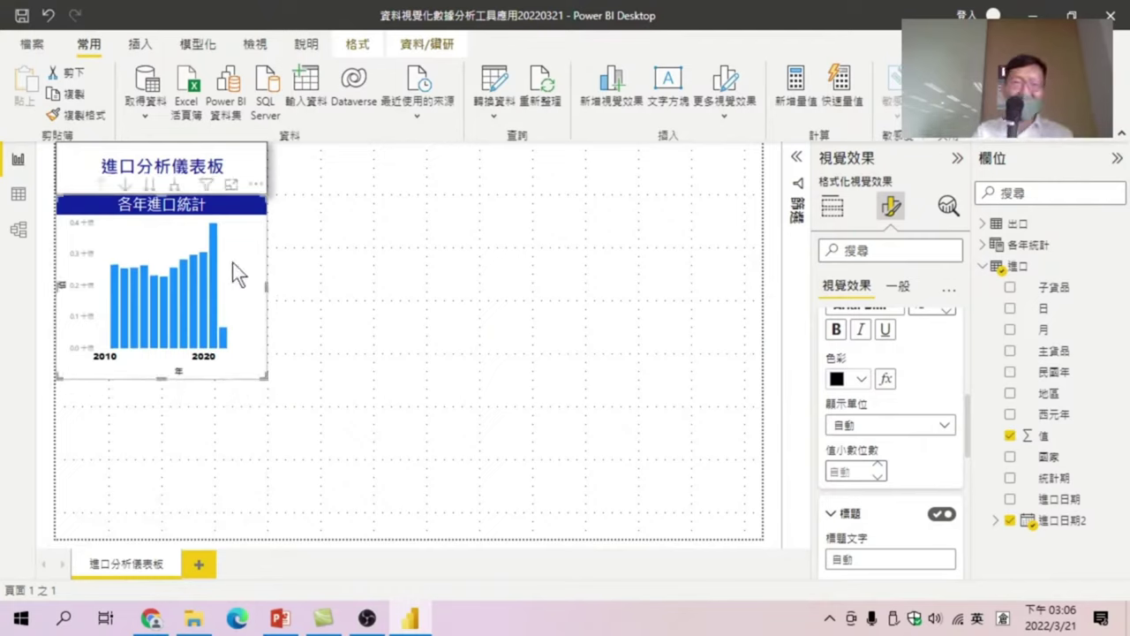
{"action": "left_click", "coordinate": [832, 205]}
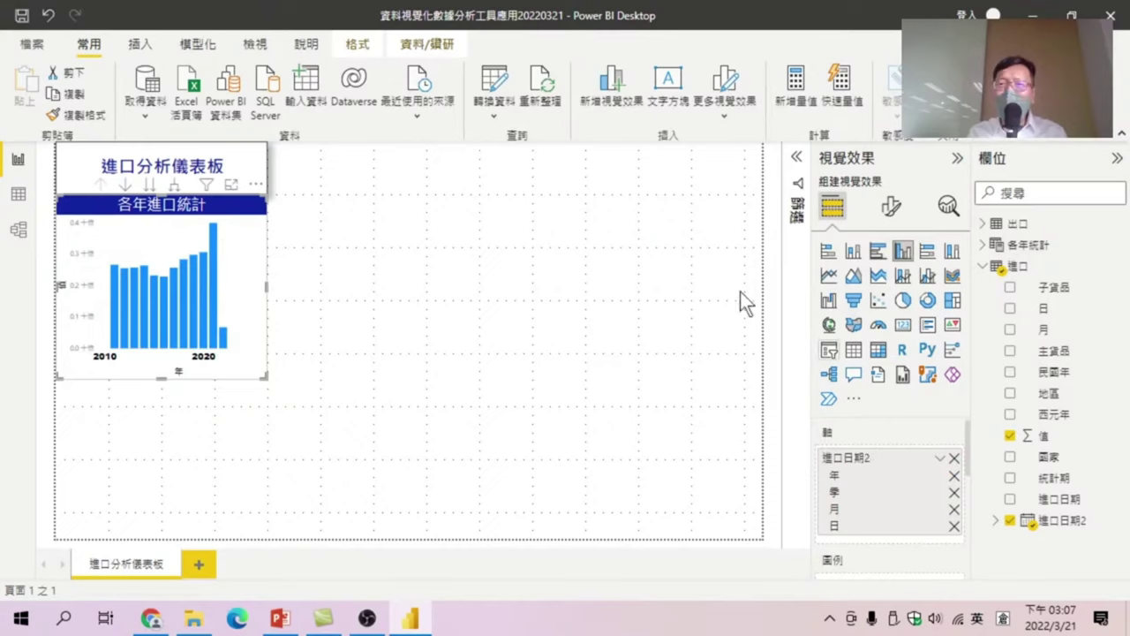
- Turn on Visual border and Shadow for the 各年進口統計 chart under General > Effects
{"action": "left_click", "coordinate": [892, 207]}
{"action": "scroll", "coordinate": [844, 455], "scroll_direction": "down", "scroll_amount": 3}
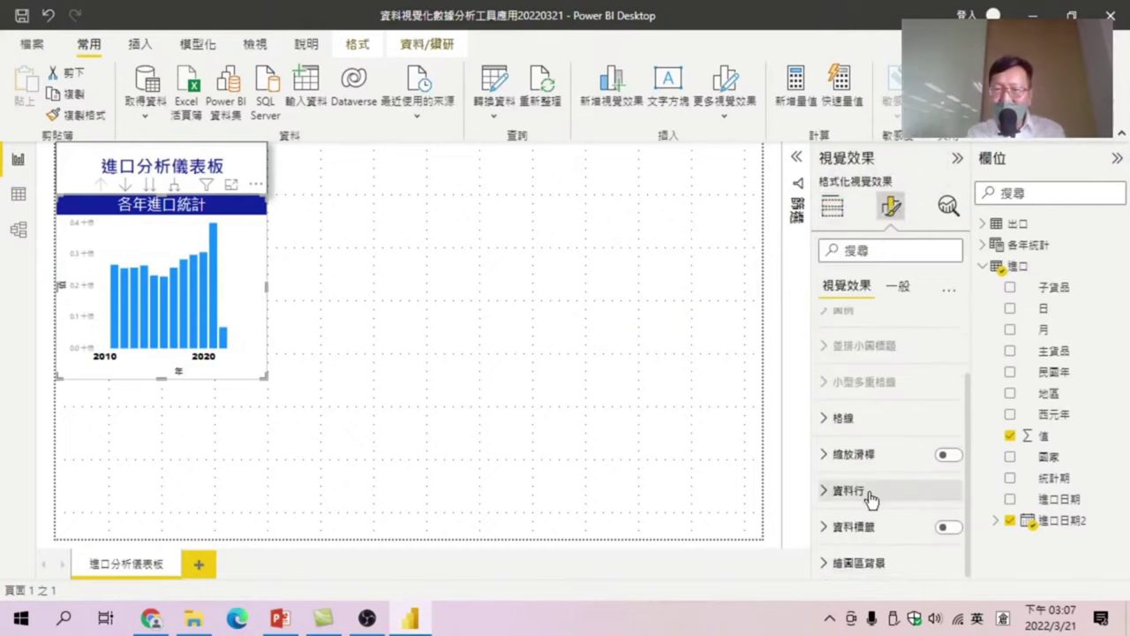
{"action": "left_click", "coordinate": [898, 285]}
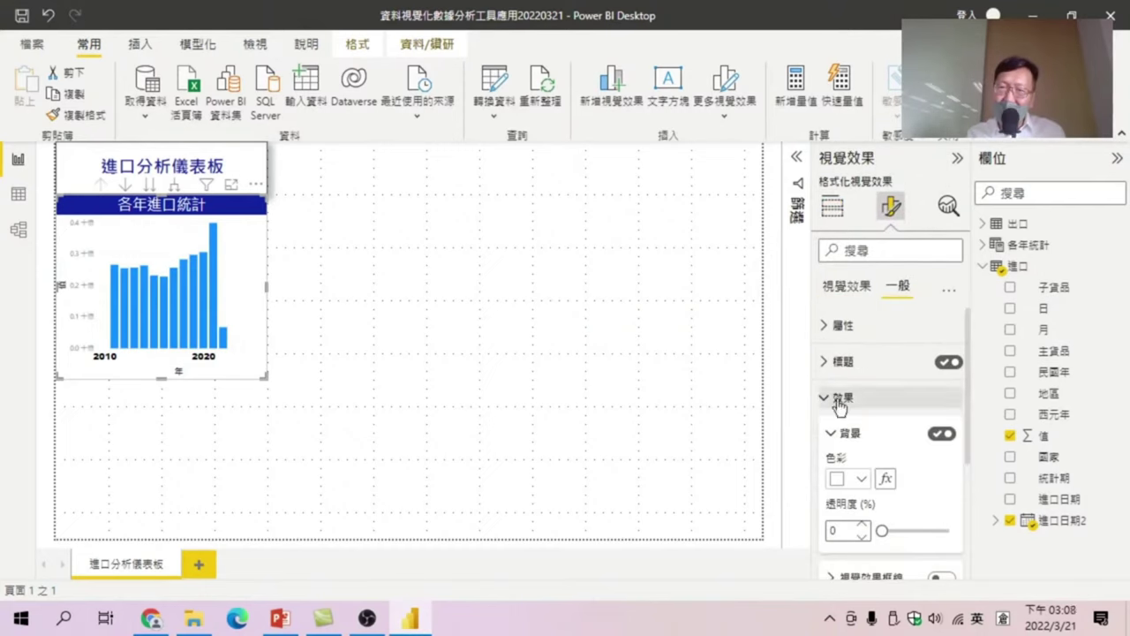
{"action": "scroll", "coordinate": [873, 464], "scroll_direction": "down", "scroll_amount": 3}
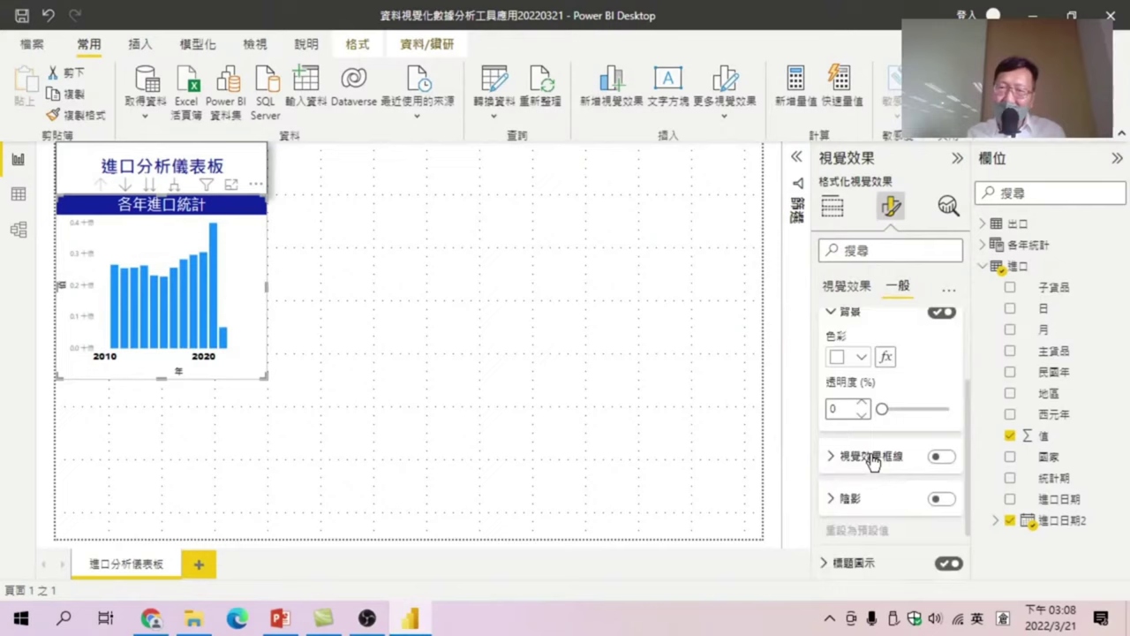
{"action": "left_click", "coordinate": [943, 457]}
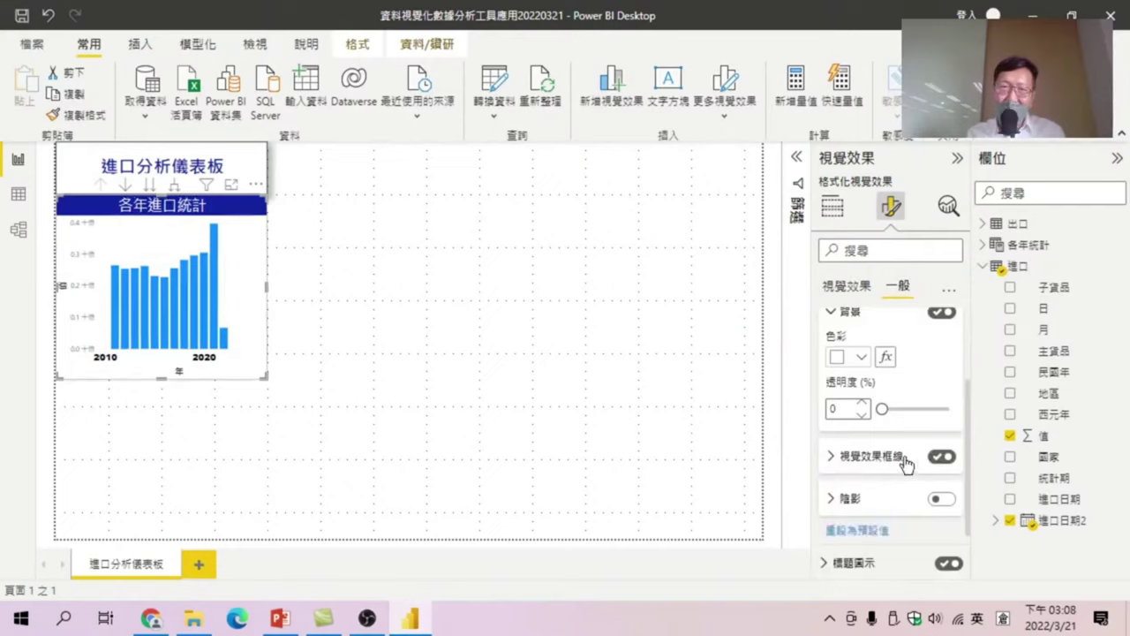
{"action": "left_click", "coordinate": [943, 500]}
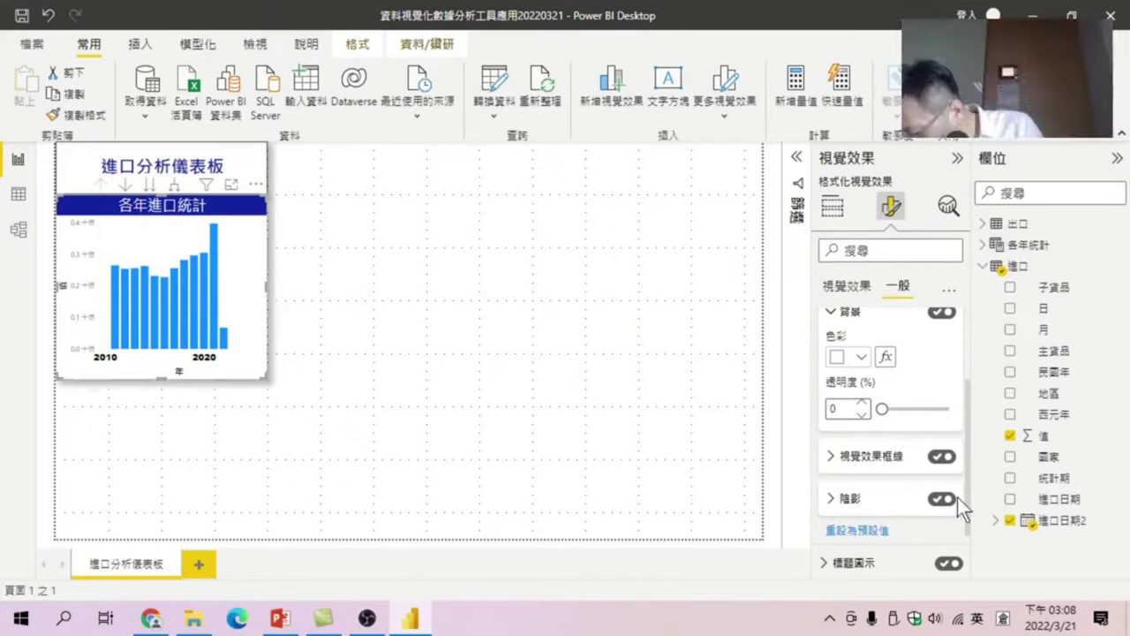